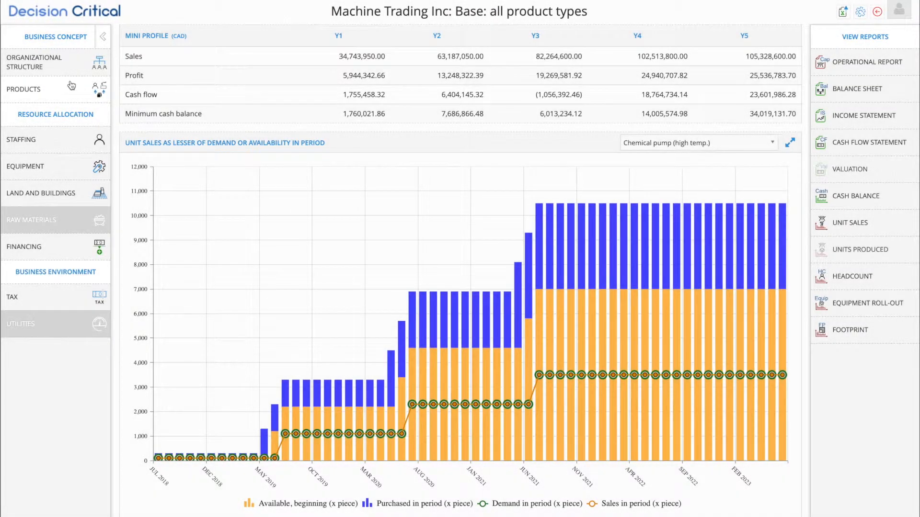
- Add a product-driven expense named Freight In to the Gearbox, 7.5kW product
click(71, 86)
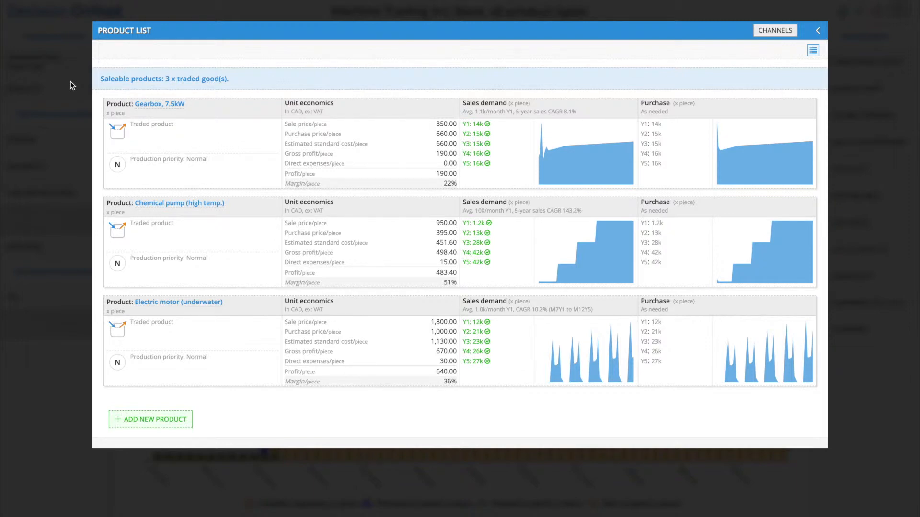
click(206, 137)
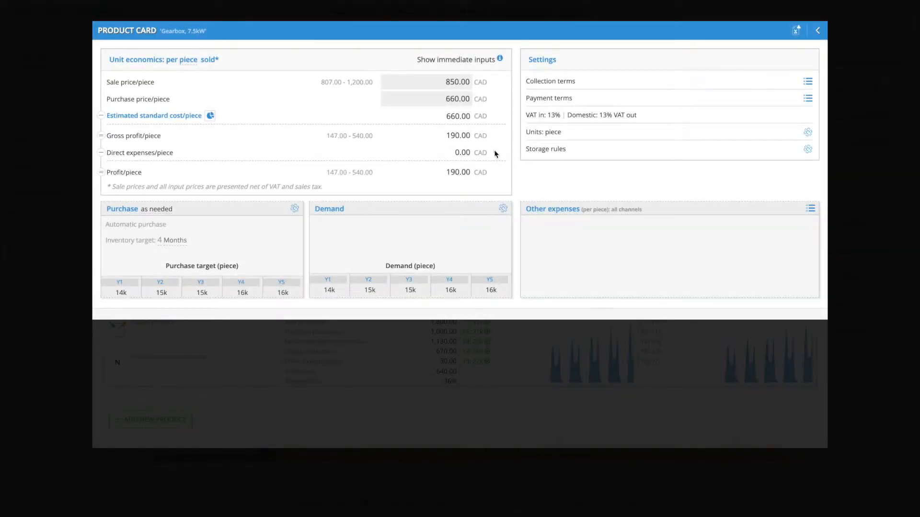
click(810, 209)
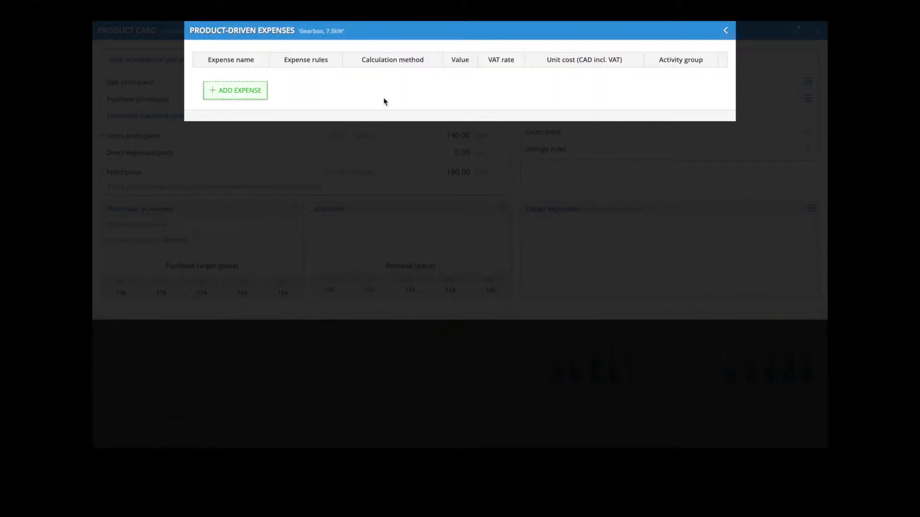
click(249, 89)
click(244, 77)
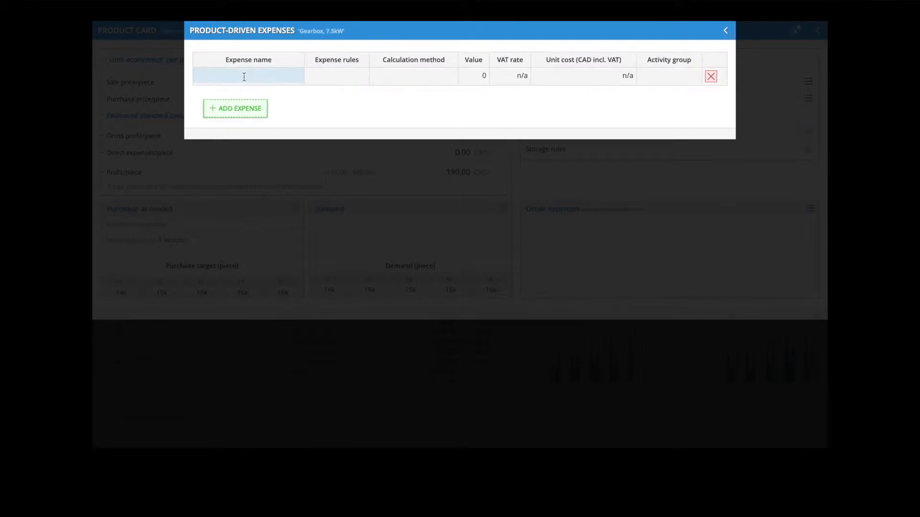
text(Freight In)
- Set the Freight In expense rule to On purchase, capitalize into product, and its calculation method to CAD per unit
click(314, 78)
click(318, 79)
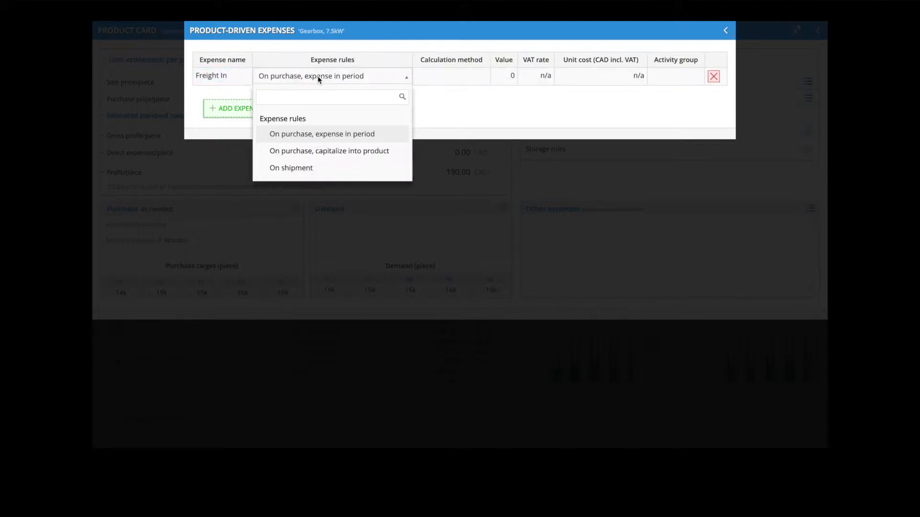
click(310, 150)
click(439, 81)
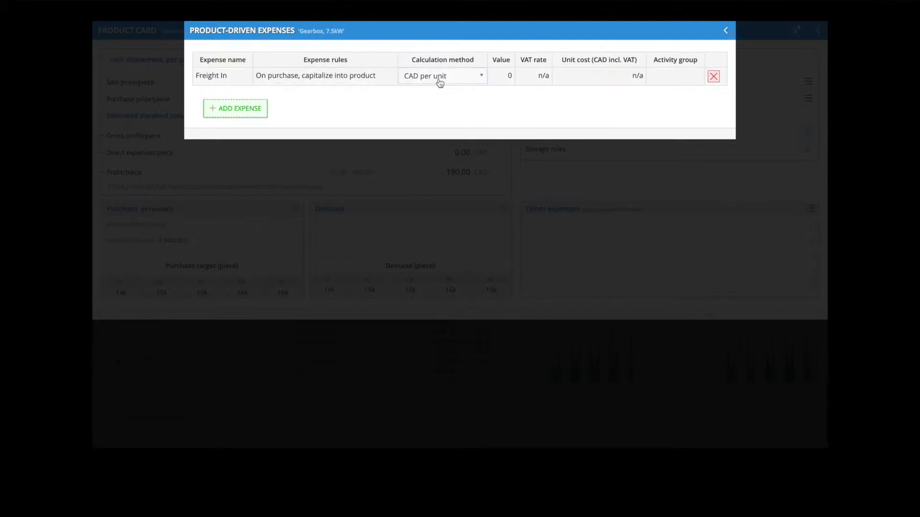
click(437, 78)
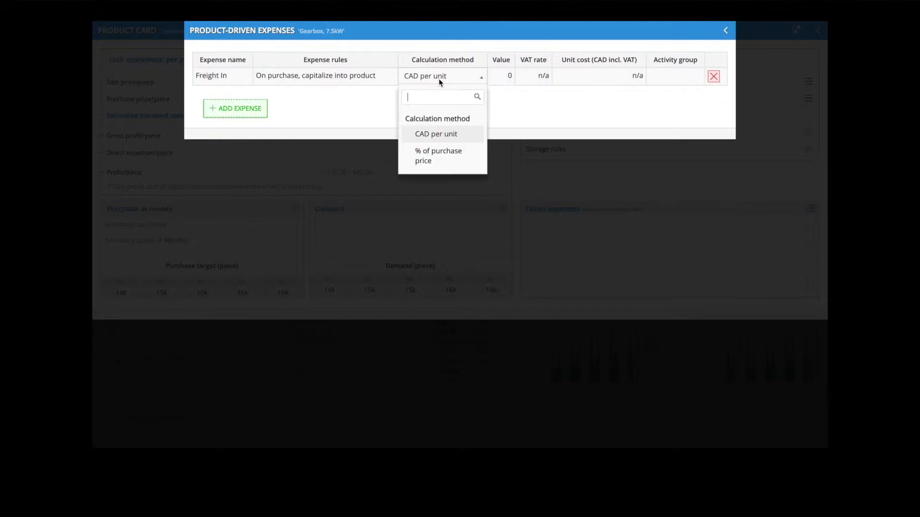
click(447, 139)
- Give the Freight In expense a value of 20 and assign it to the Production activity group
click(503, 76)
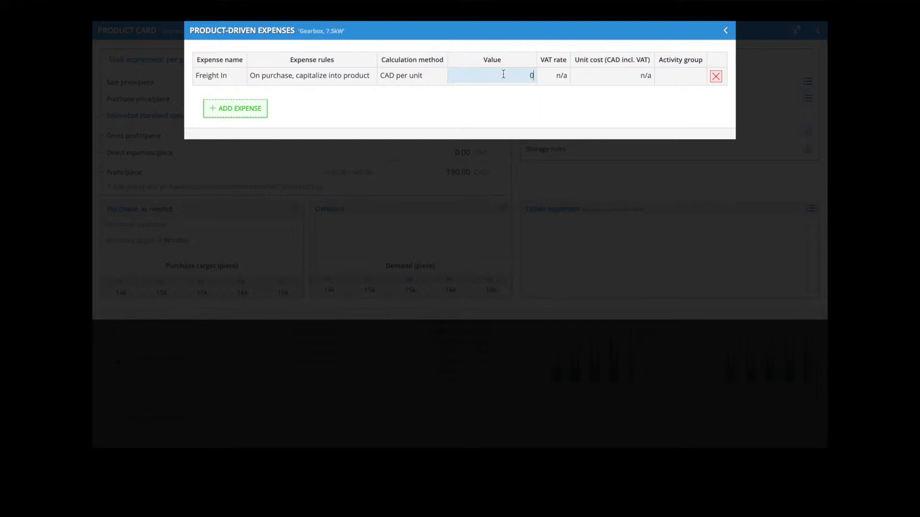
text(20)
key(BackSpace)
key(BackSpace)
key(BackSpace)
text(20)
click(550, 75)
click(663, 76)
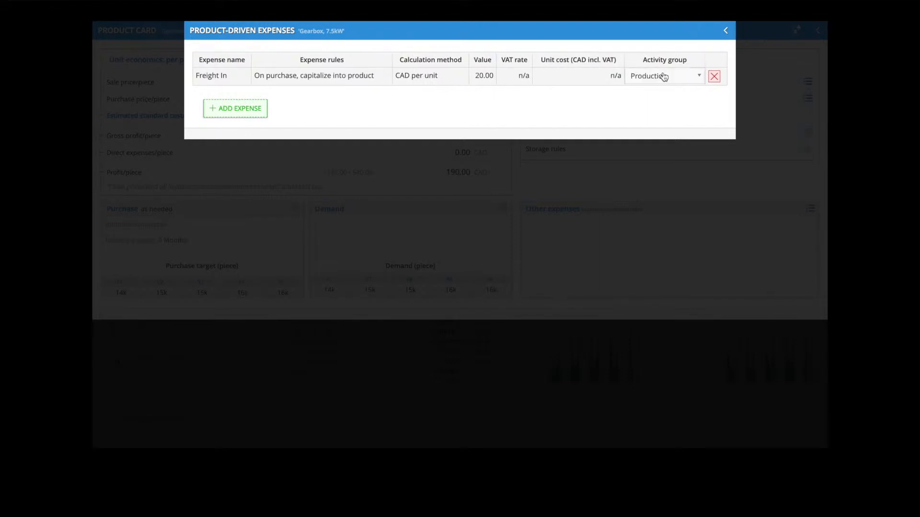
click(663, 77)
click(661, 134)
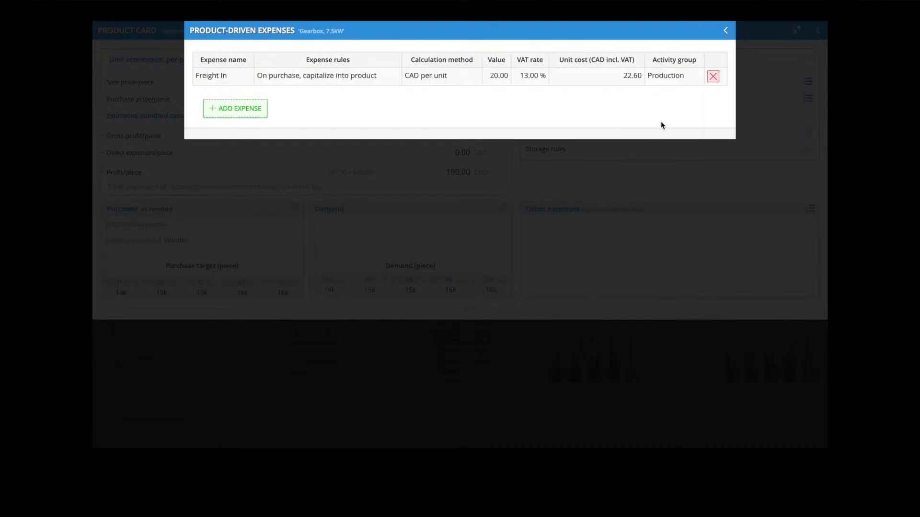
- Add a Freight Out expense for the gearbox with the On shipment rule, calculated as CAD per unit
click(235, 108)
text(Freight Out)
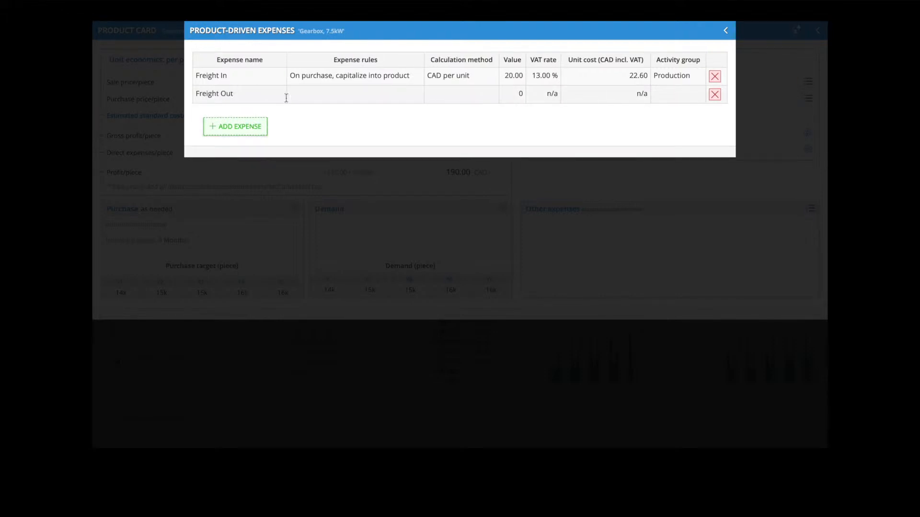
click(328, 96)
click(314, 186)
click(435, 99)
click(450, 101)
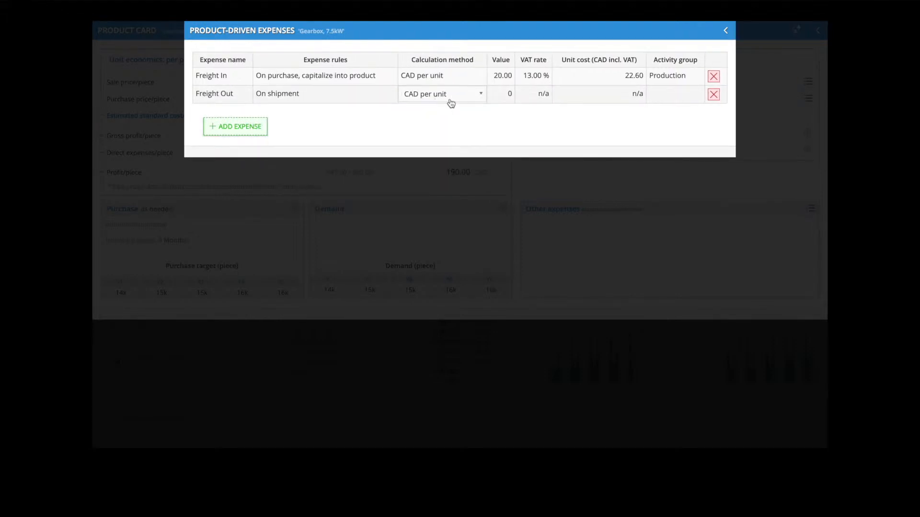
- Give the Freight Out expense a value of 25 and assign it to the Selling activity group
click(500, 94)
text(25)
key(Return)
click(678, 94)
click(659, 187)
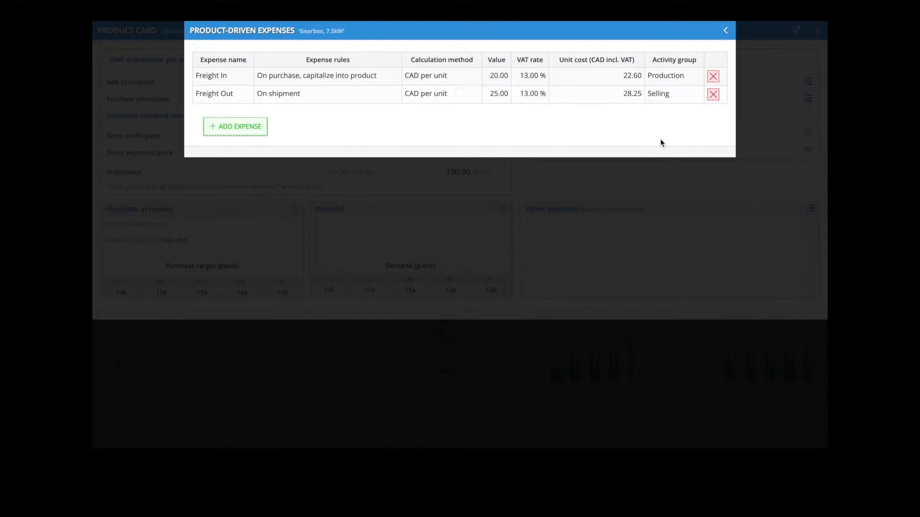
- Add a Royalty expense for the gearbox with the On shipment rule, calculated as % of amount sold
click(256, 126)
text(Royalty)
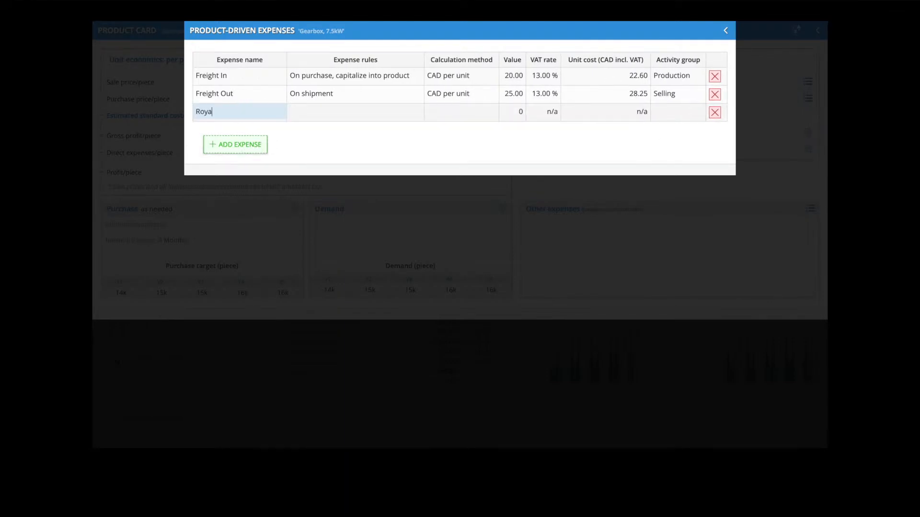
click(319, 115)
click(311, 204)
click(436, 120)
click(474, 150)
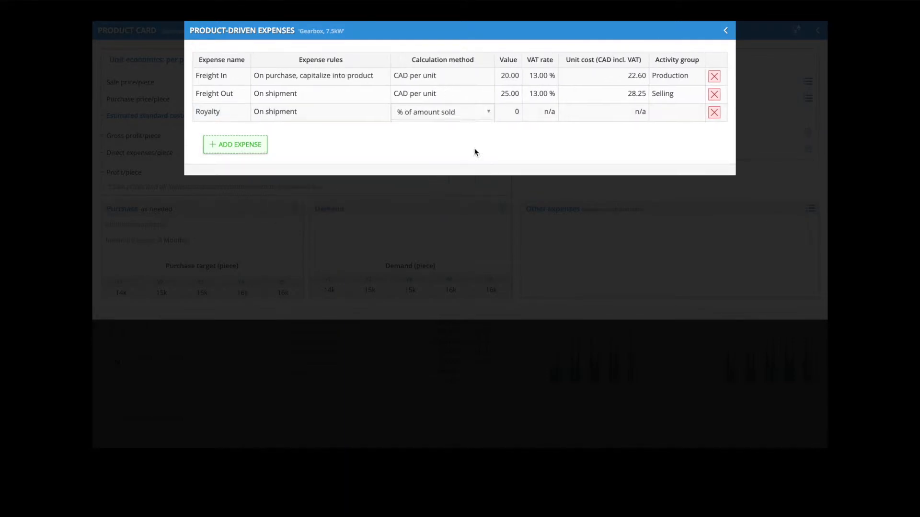
- Set the Royalty expense to value 5, activity group Selling and VAT rate 0%, and return to the product card
text(5)
click(658, 113)
click(660, 204)
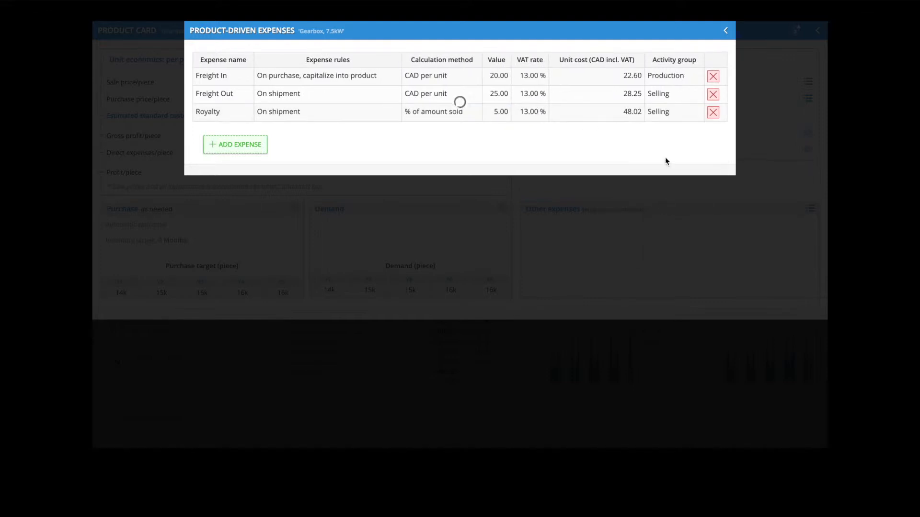
click(560, 111)
click(604, 143)
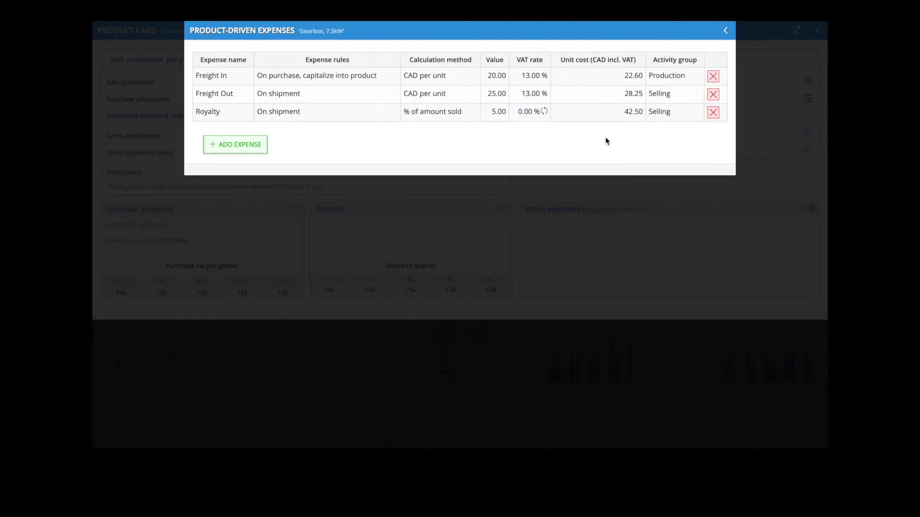
click(725, 30)
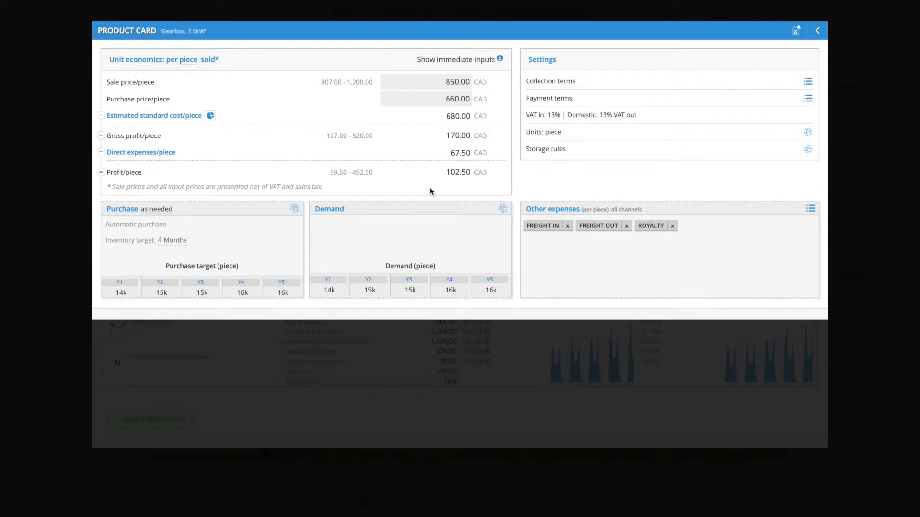
- Review the gearbox's added expenses and the breakdowns of its estimated standard cost and direct expenses, and return to the main dashboard
mouse_move(553, 232)
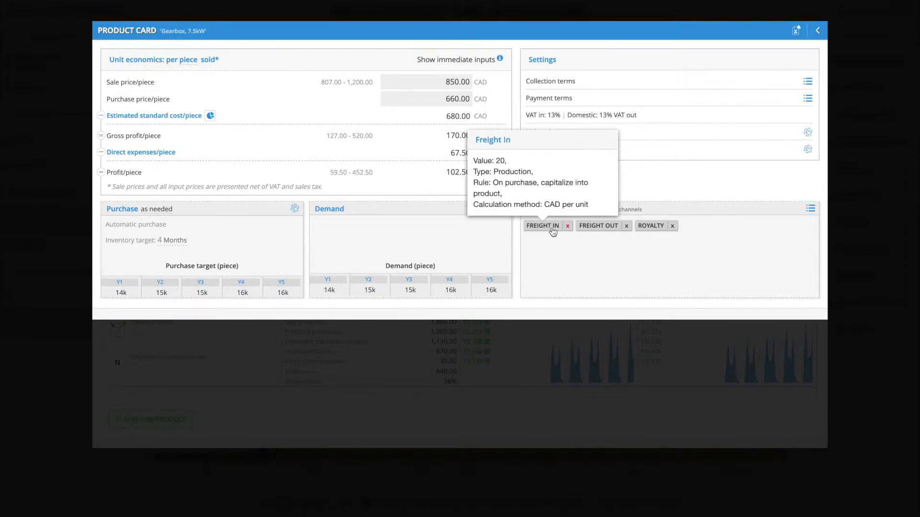
mouse_move(649, 228)
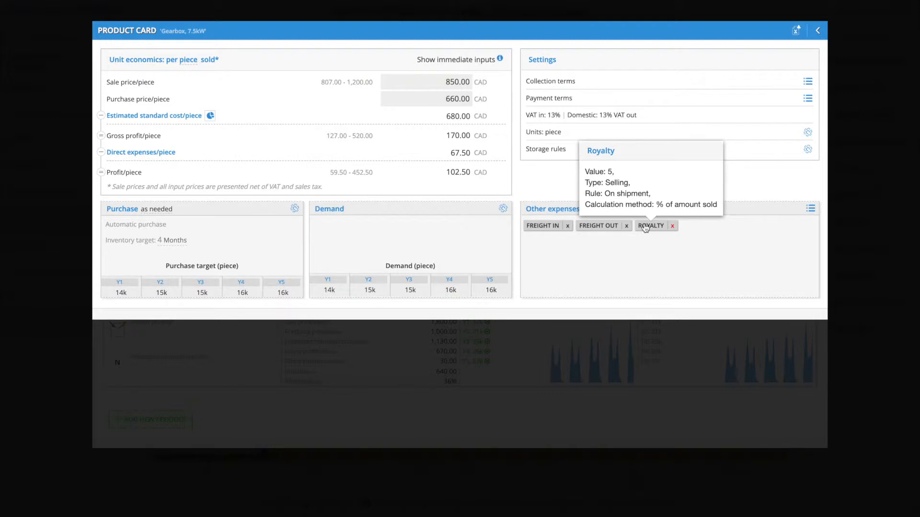
click(149, 115)
click(146, 223)
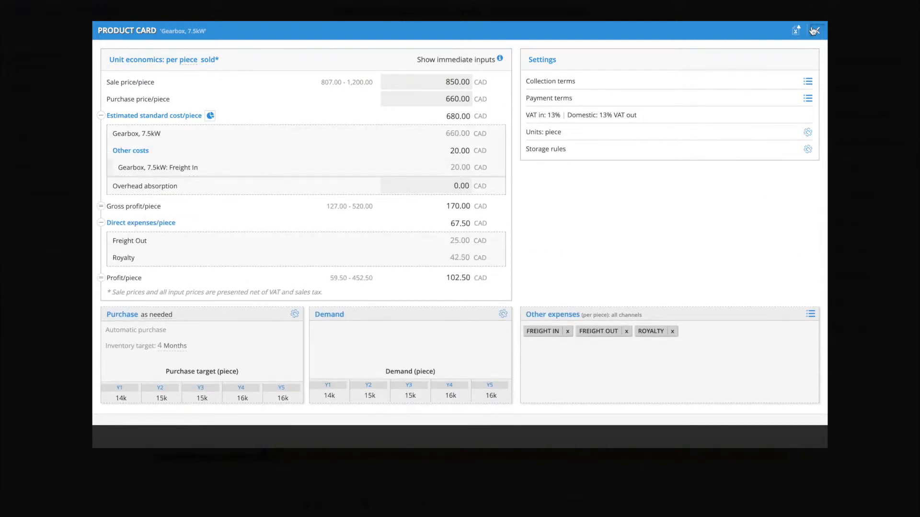
click(817, 30)
click(815, 30)
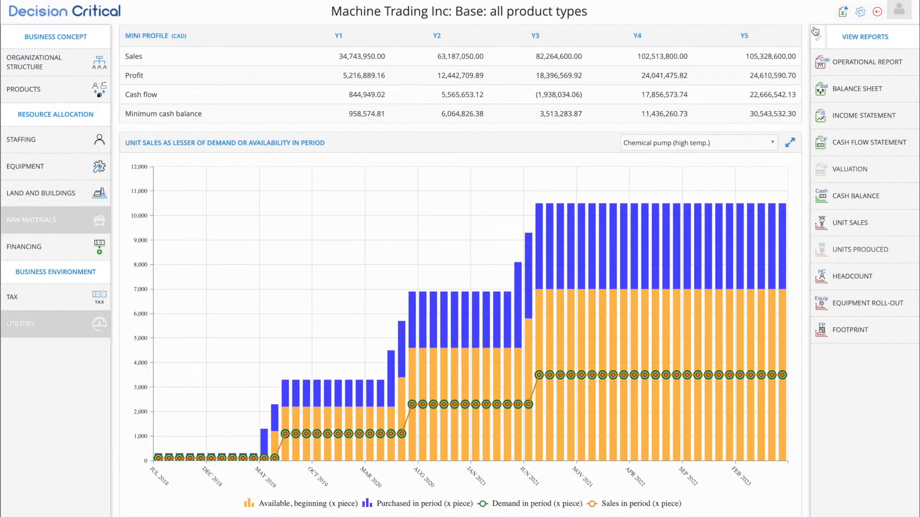
- Add an expense named Uniform to the materials and expenses of the Customer service staffing position
click(105, 140)
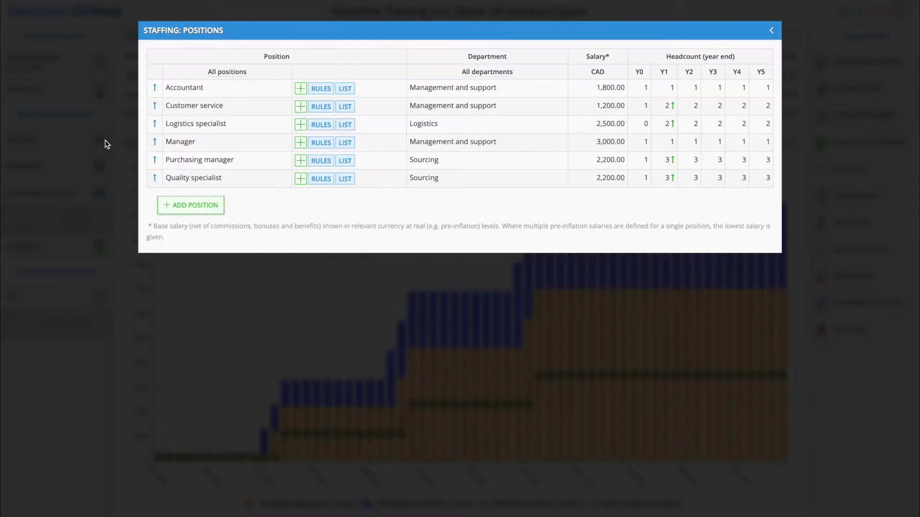
click(194, 106)
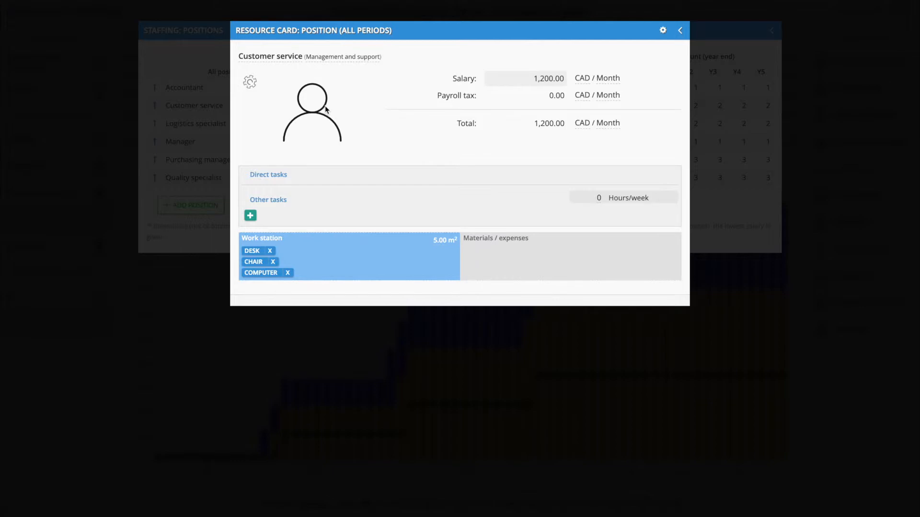
click(494, 238)
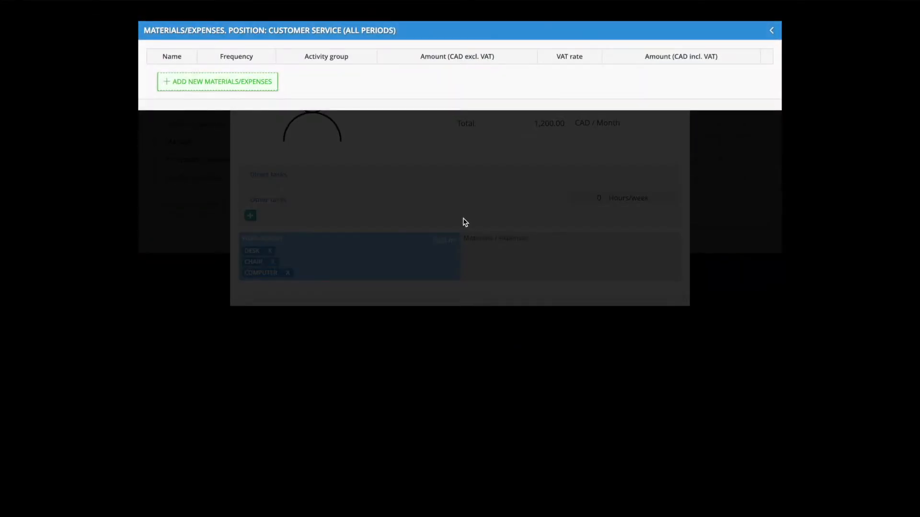
click(264, 88)
click(184, 71)
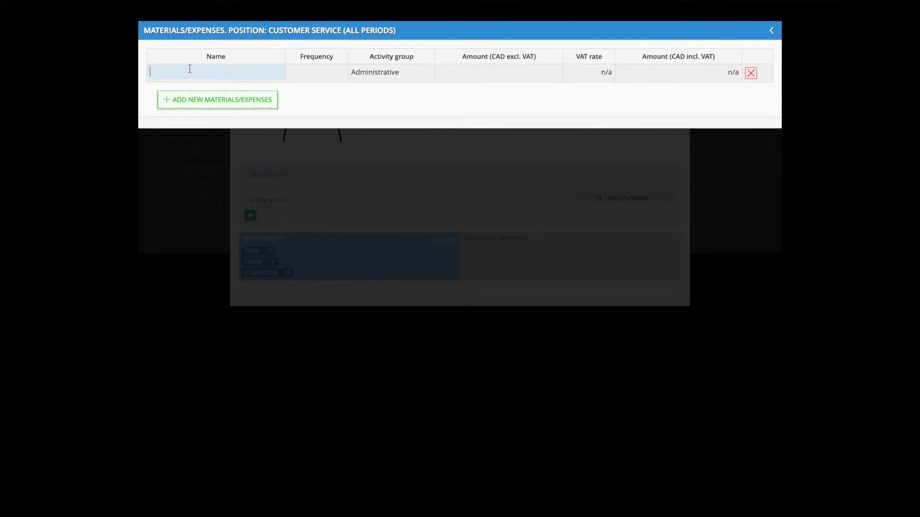
text(Uniform)
- Set the Uniform expense's frequency to On-hiring and its amount excluding VAT to 300 CAD
click(339, 70)
click(262, 73)
click(265, 145)
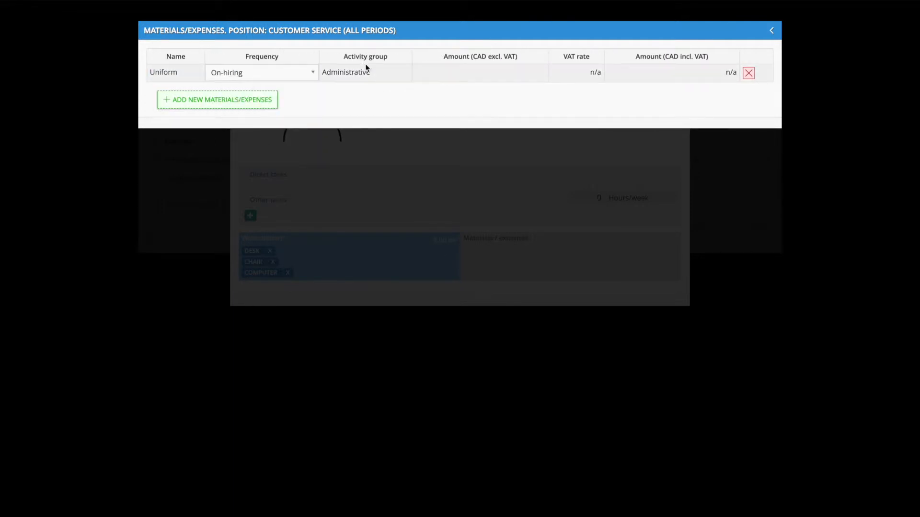
click(440, 72)
text(300)
click(628, 73)
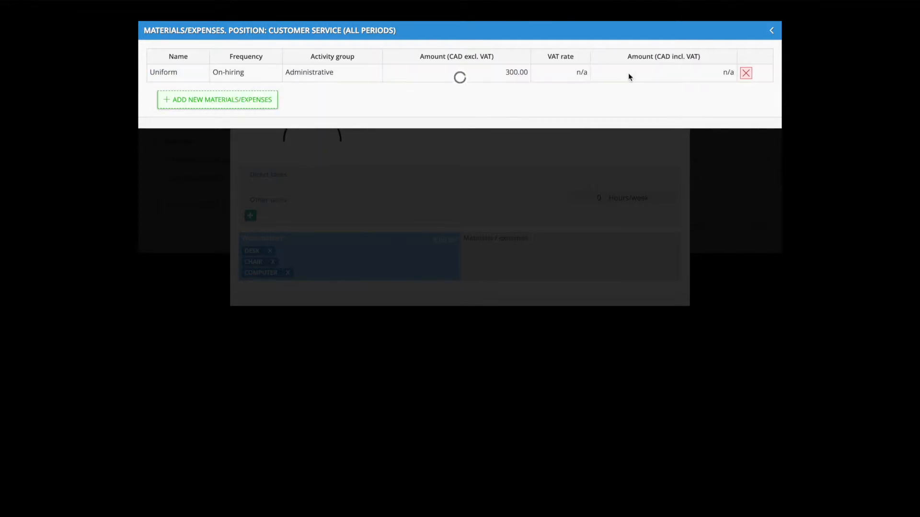
- Add a Monthly Transportation expense of 115 CAD excluding VAT to the Customer service position
click(196, 100)
text(Transportation)
click(291, 90)
click(267, 148)
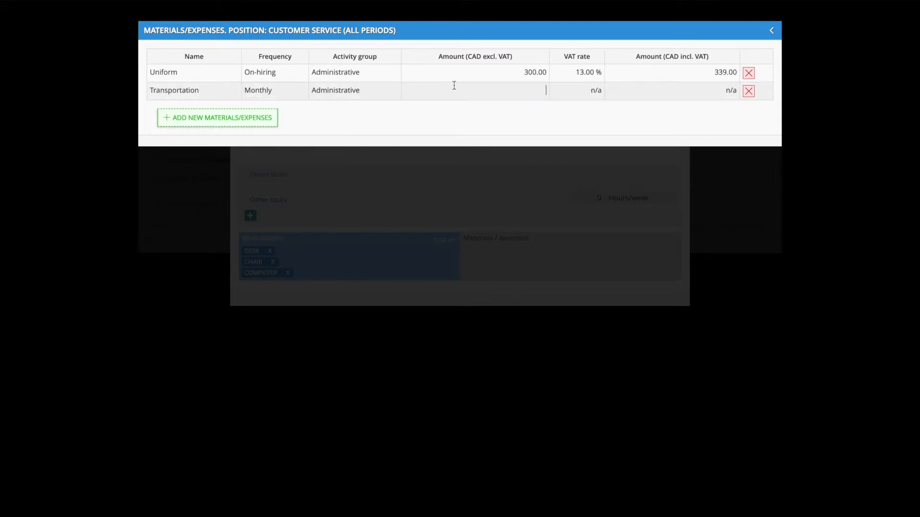
click(454, 85)
text(115)
click(565, 106)
- Add a Monthly Mobile phone expense of 60 CAD excluding VAT to the Customer service position
click(217, 117)
text(Mobile phone)
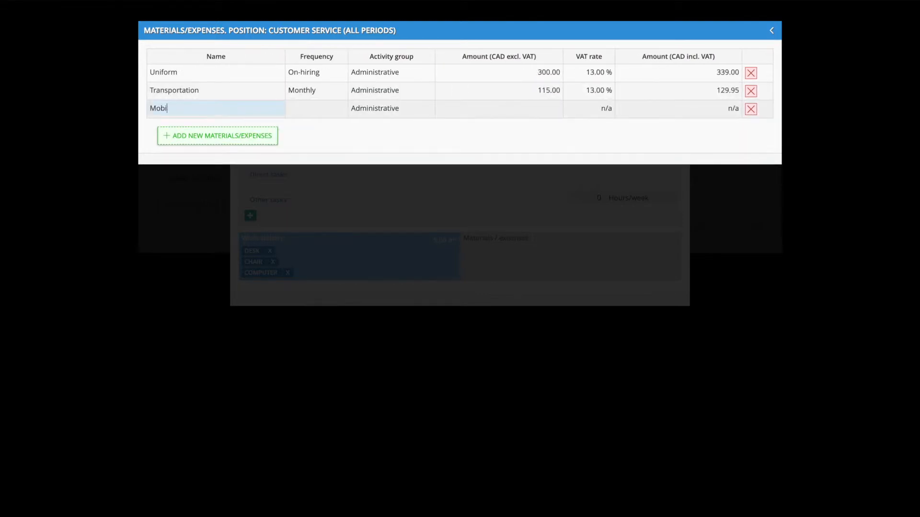
click(287, 109)
click(268, 167)
click(527, 109)
text(60)
key(Return)
- Add a Monthly Meals expense of 45 CAD excluding VAT to the Customer service position
click(275, 136)
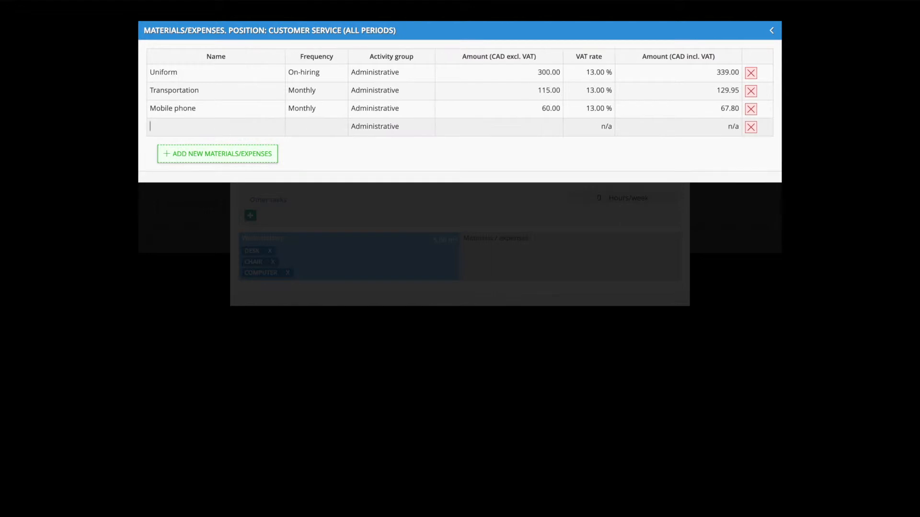
text(Meals)
click(288, 126)
click(268, 184)
click(475, 123)
text(45)
key(Return)
- Add an On-hiring Training course expense of 500 CAD excluding VAT to the Customer service position
click(243, 157)
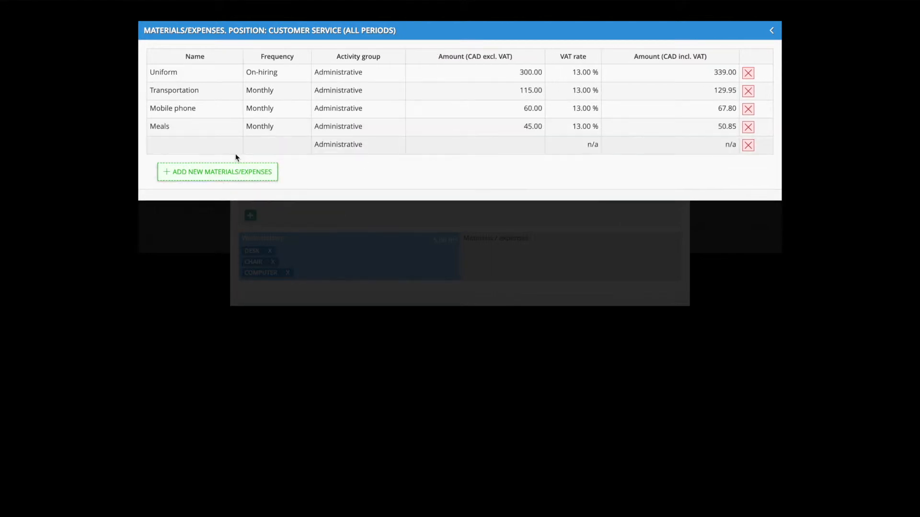
click(222, 148)
text(Train)
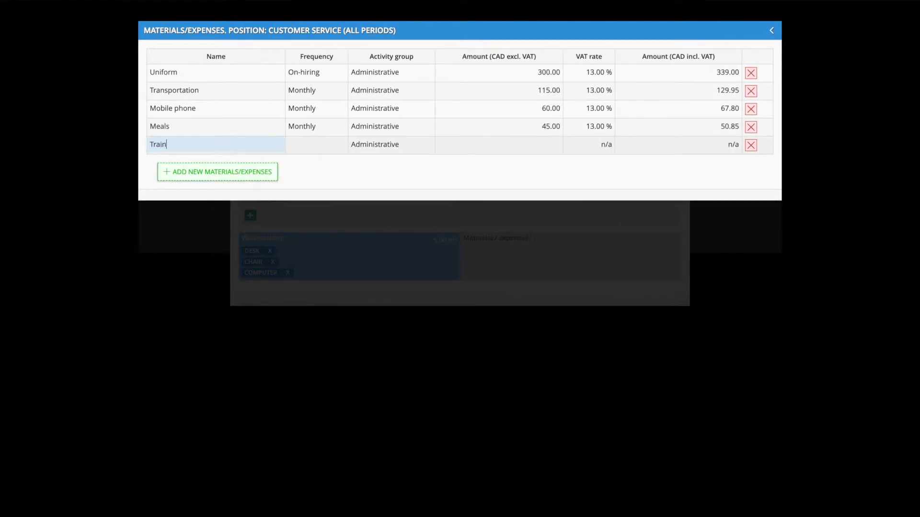
text(ing course)
click(297, 145)
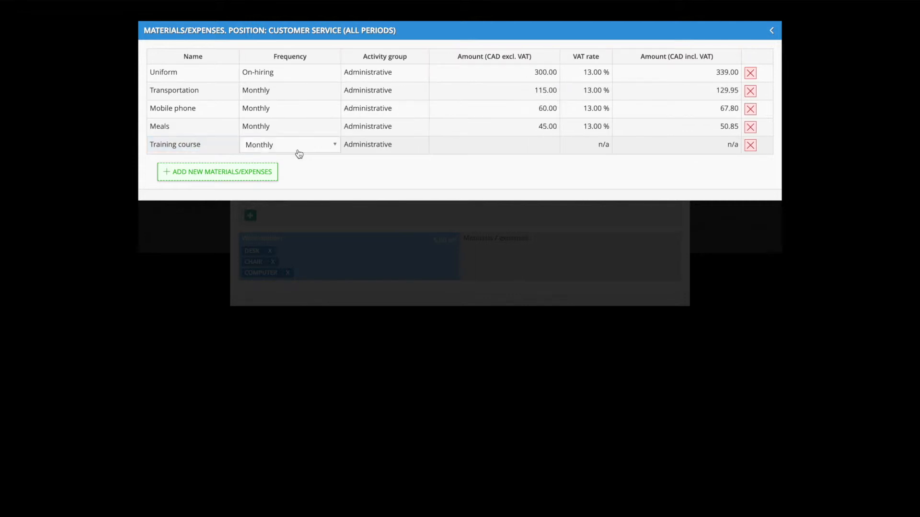
click(272, 219)
click(461, 142)
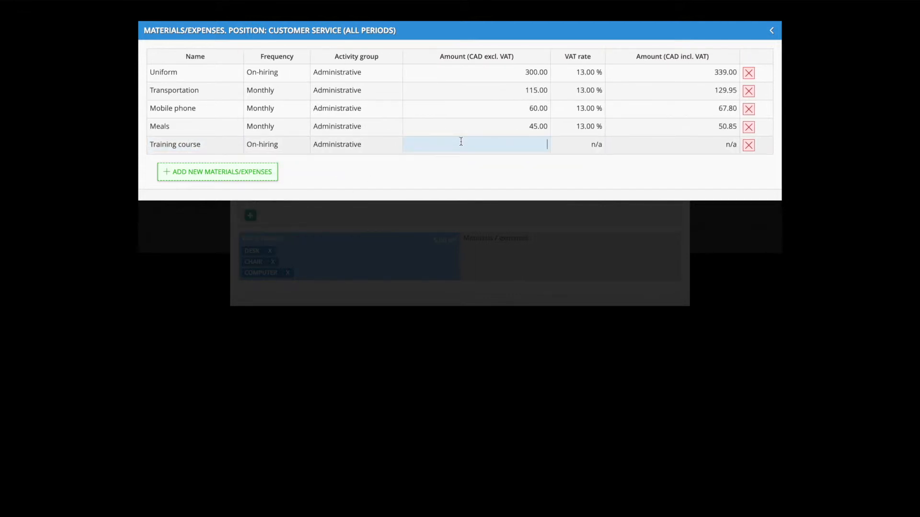
text(500)
click(530, 172)
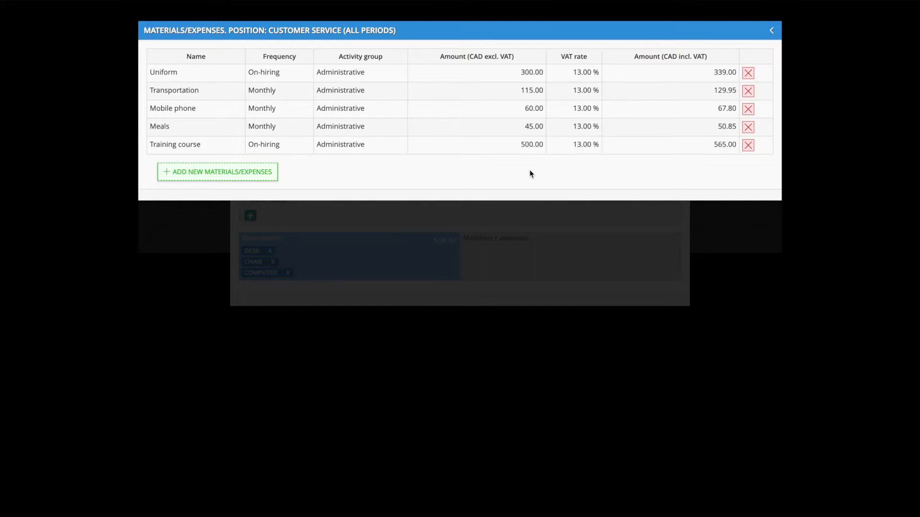
- Check the Training course expense's details on the Customer service resource card and return to the model overview
click(771, 30)
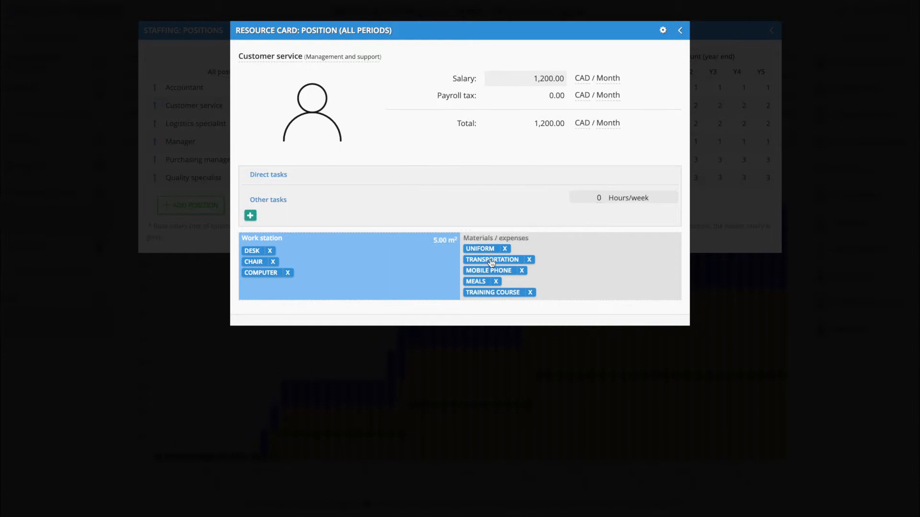
mouse_move(483, 294)
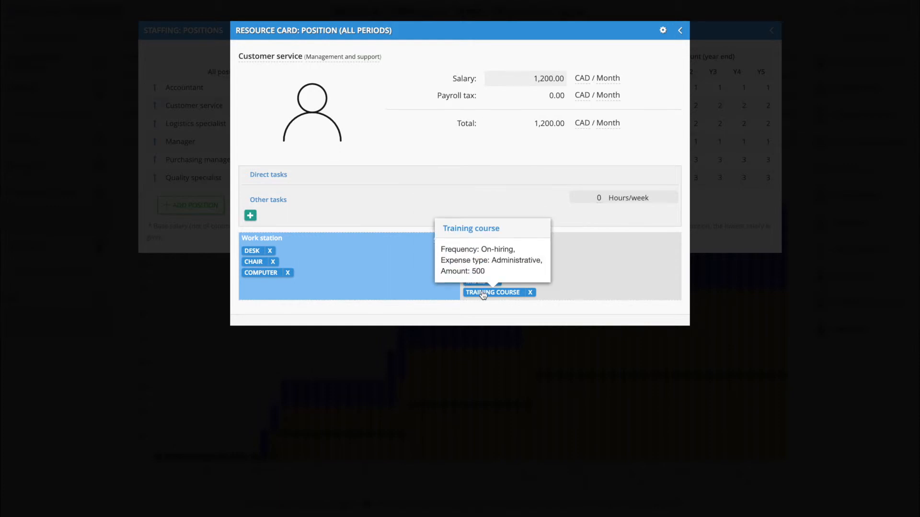
click(679, 30)
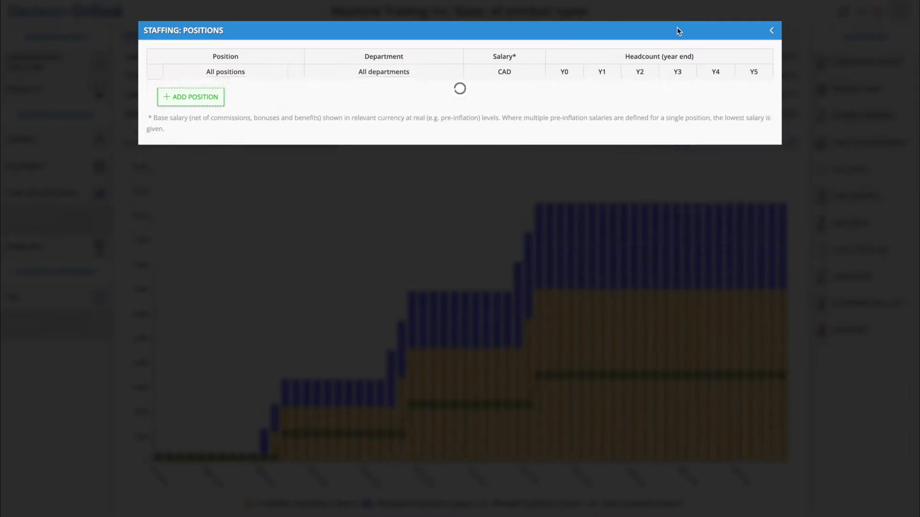
click(772, 31)
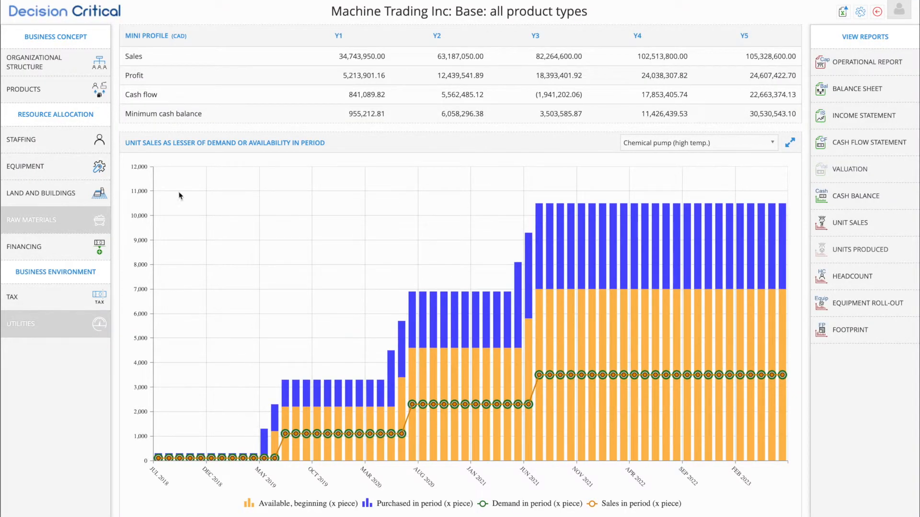
- Add a Monthly Maintenance expense of 200 CAD excluding VAT to the Forklift fixed asset type
click(75, 166)
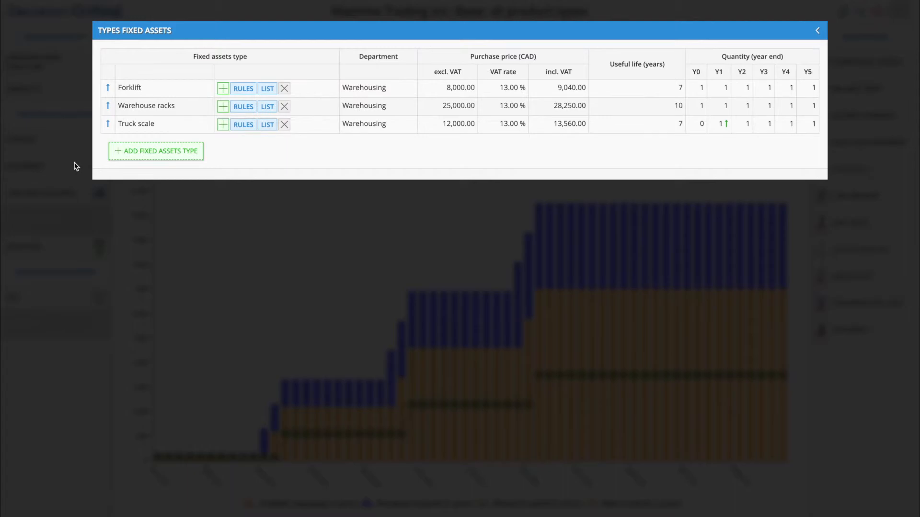
click(244, 89)
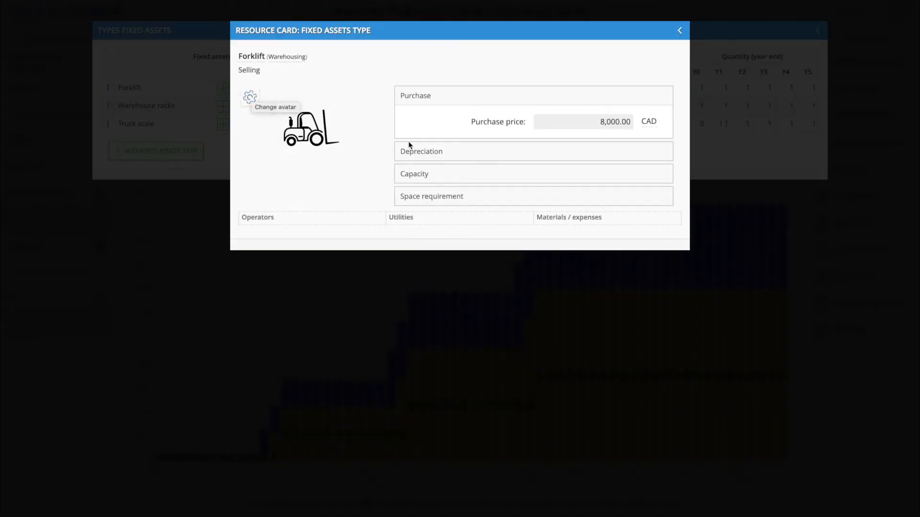
click(551, 217)
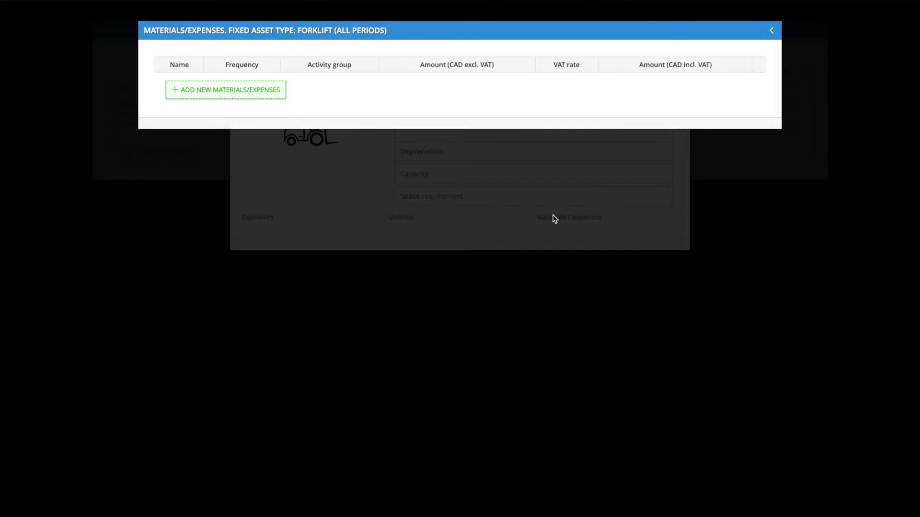
click(258, 93)
text(M)
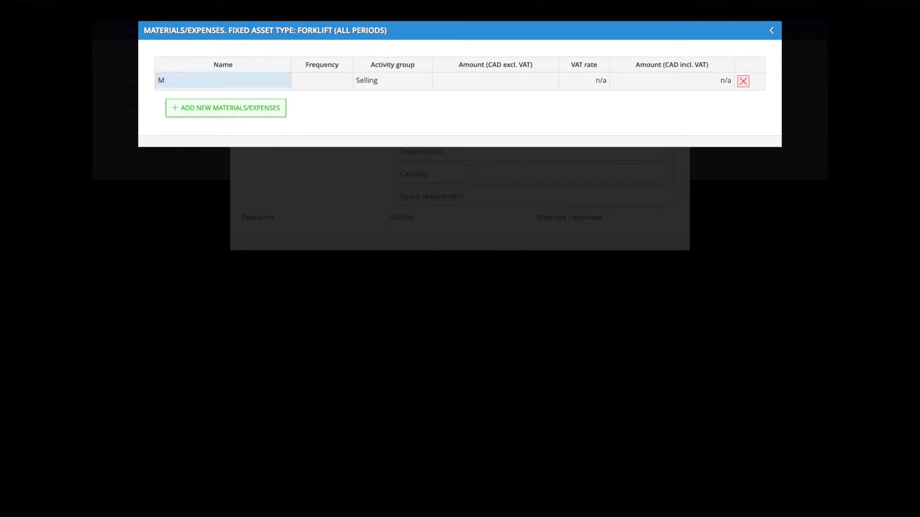
text(aintenance)
click(340, 81)
click(422, 85)
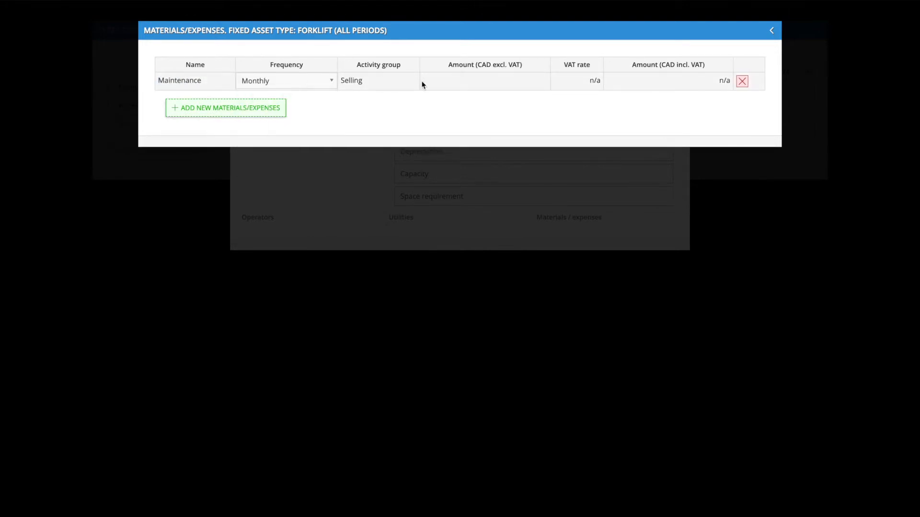
click(422, 84)
text(200)
click(513, 98)
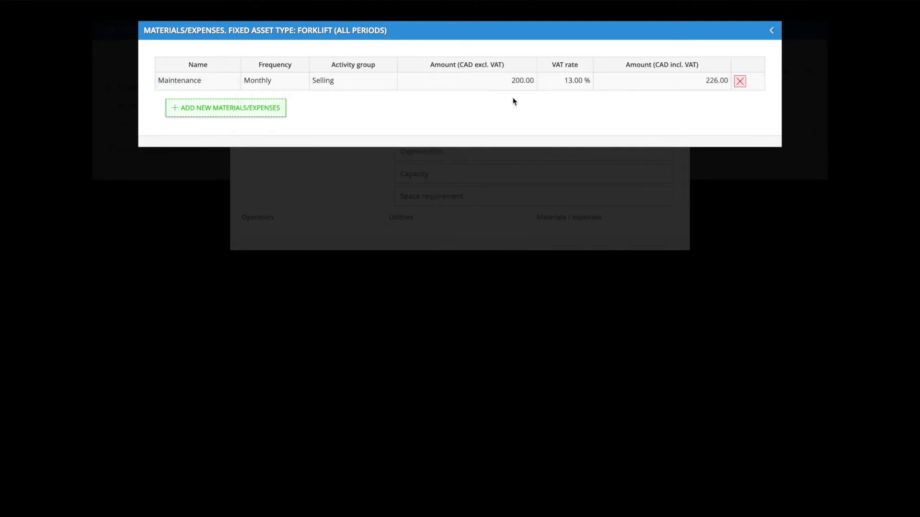
- Add a Monthly Machine oil expense of 12 CAD excluding VAT to the Forklift
click(226, 107)
text(Machine oil)
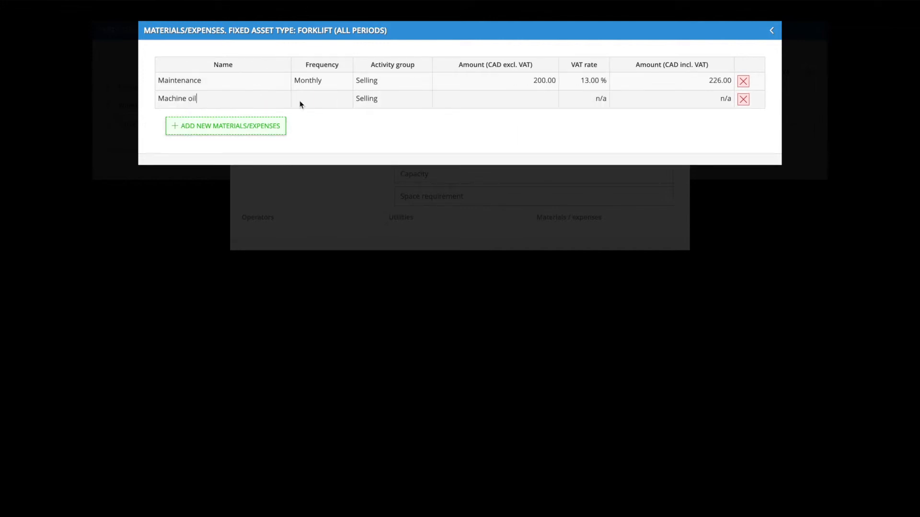
click(300, 102)
click(277, 157)
click(443, 98)
text(12)
- Add a One-time Inspection expense of 350 CAD excluding VAT to the Forklift
click(216, 125)
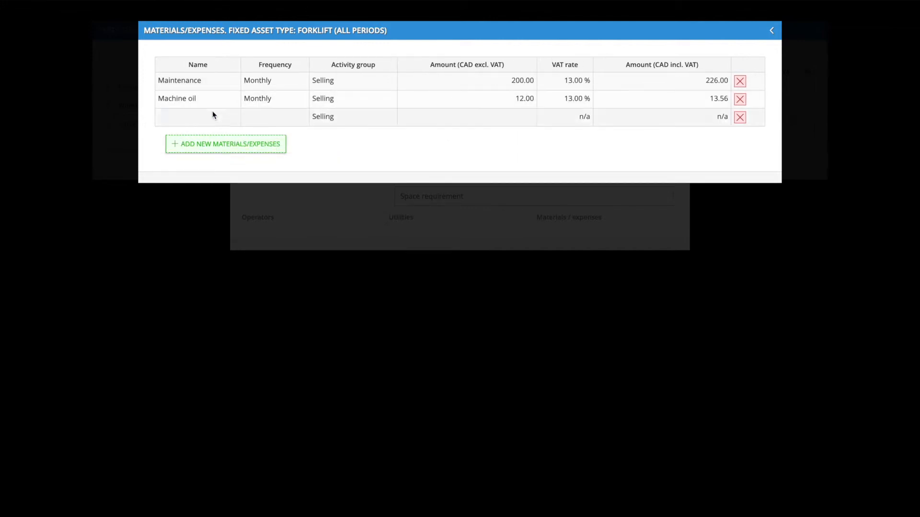
text(Inspection)
click(300, 117)
click(267, 191)
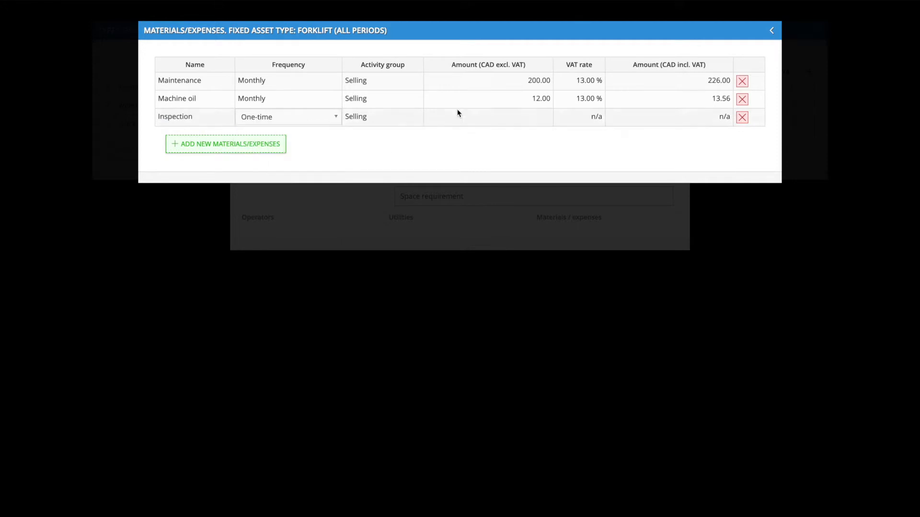
click(458, 113)
text(350)
click(512, 151)
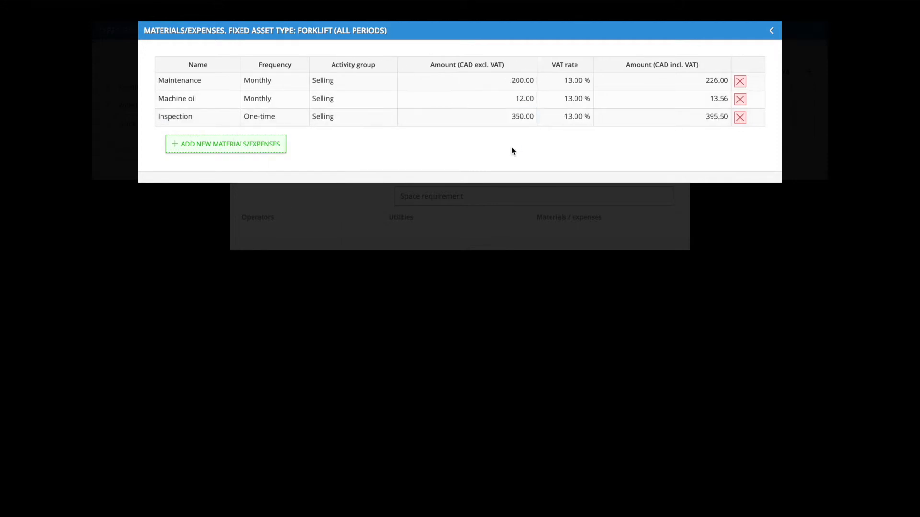
- Check the Maintenance expense's details on the Forklift resource card and return to the model overview
click(771, 31)
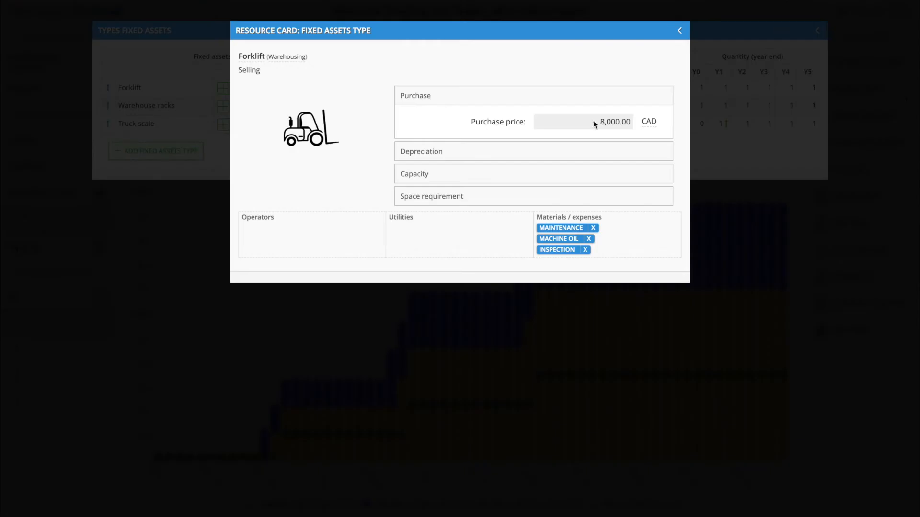
mouse_move(554, 231)
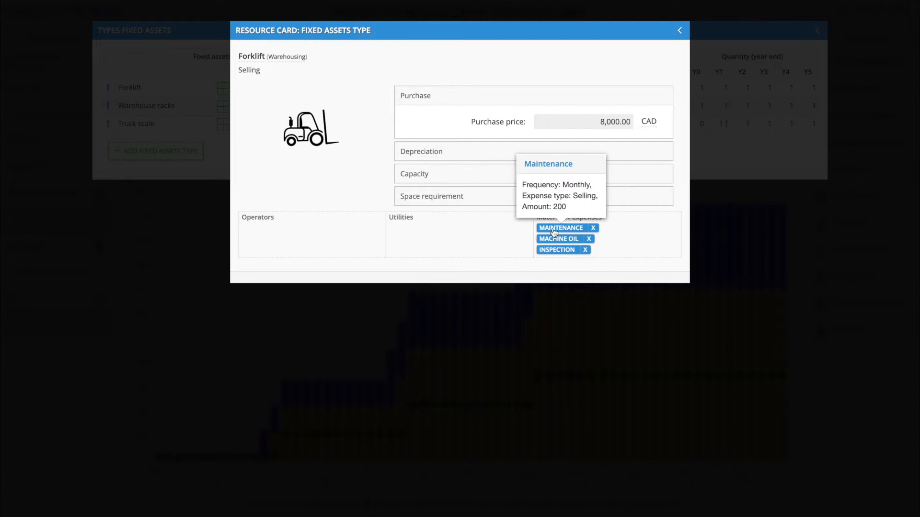
click(679, 31)
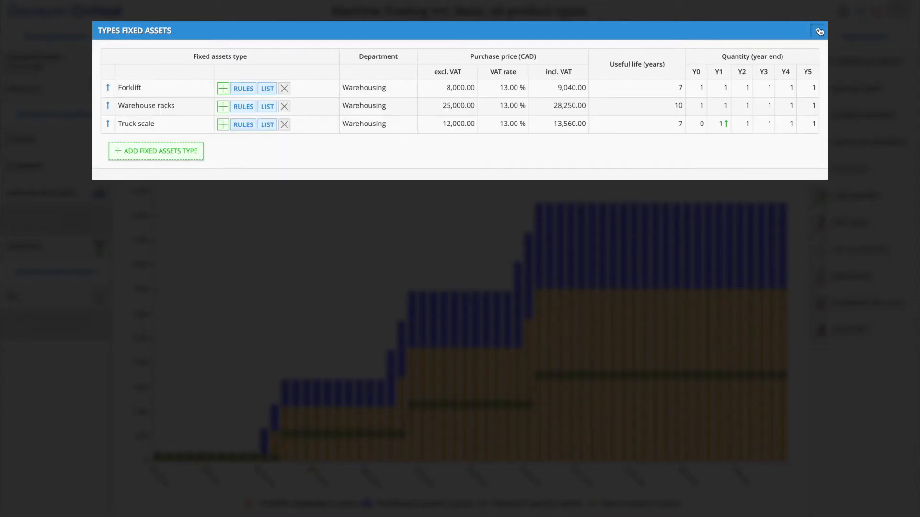
click(819, 31)
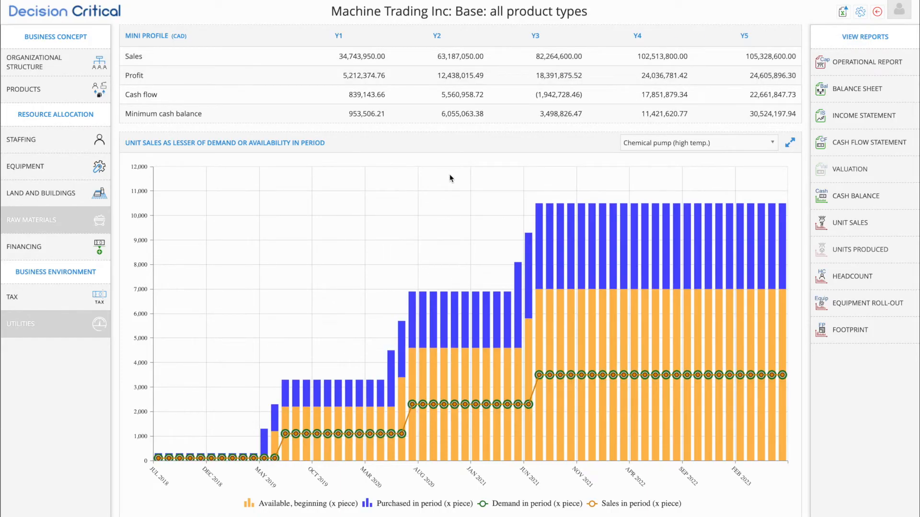
- Add a Yearly Insurance fixed expense of 15,000 CAD excluding VAT to the Management and support department
click(95, 70)
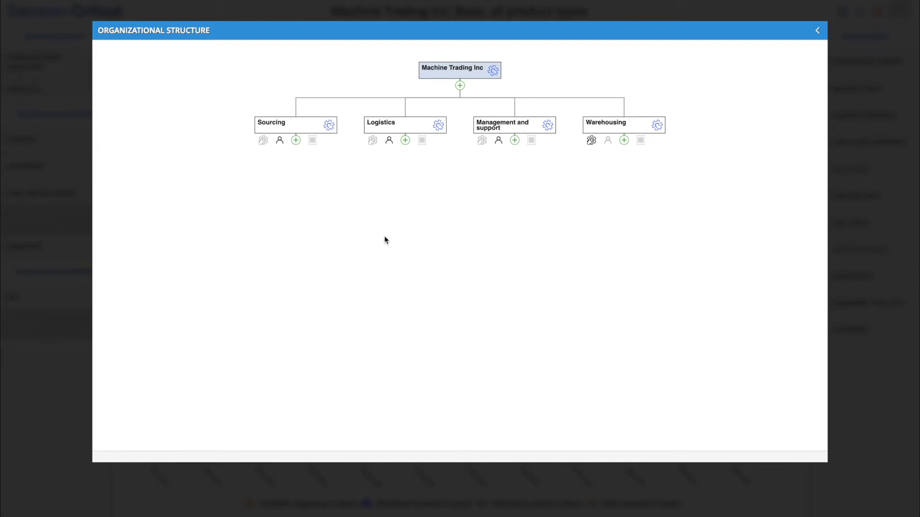
click(531, 140)
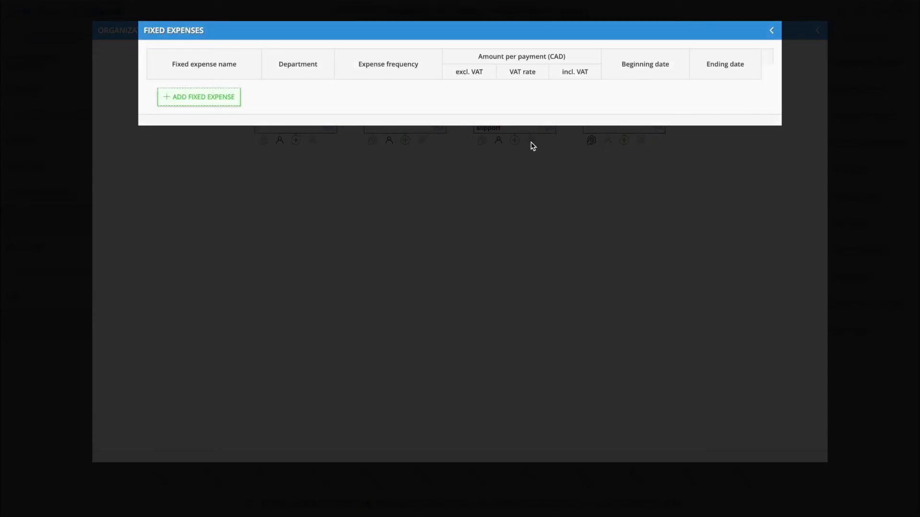
click(230, 94)
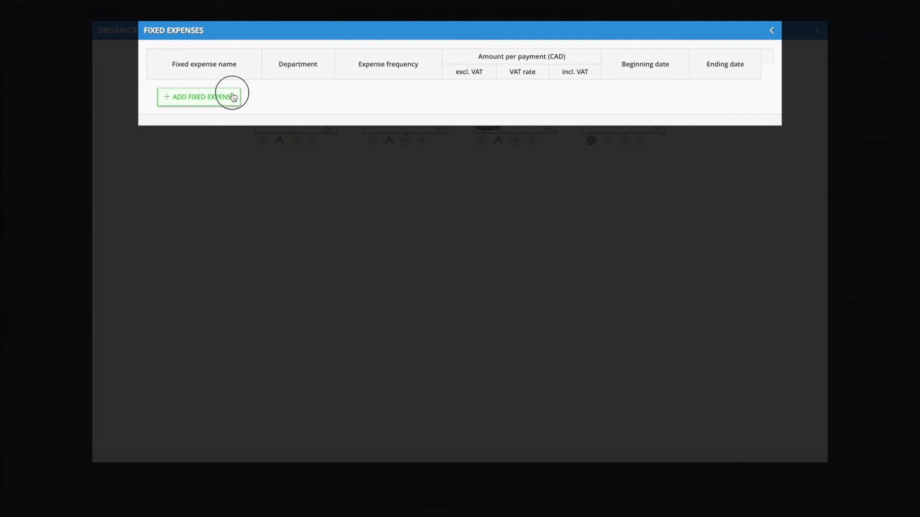
text(Insurance)
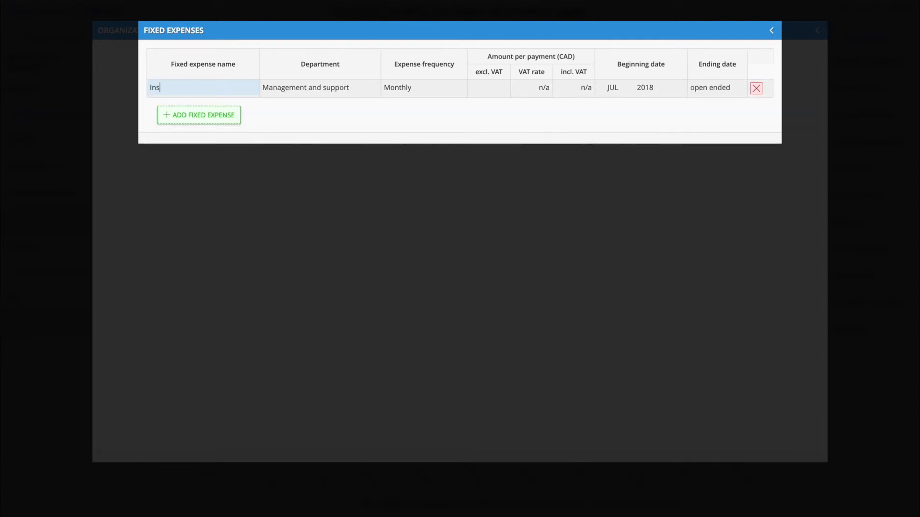
click(388, 93)
click(410, 198)
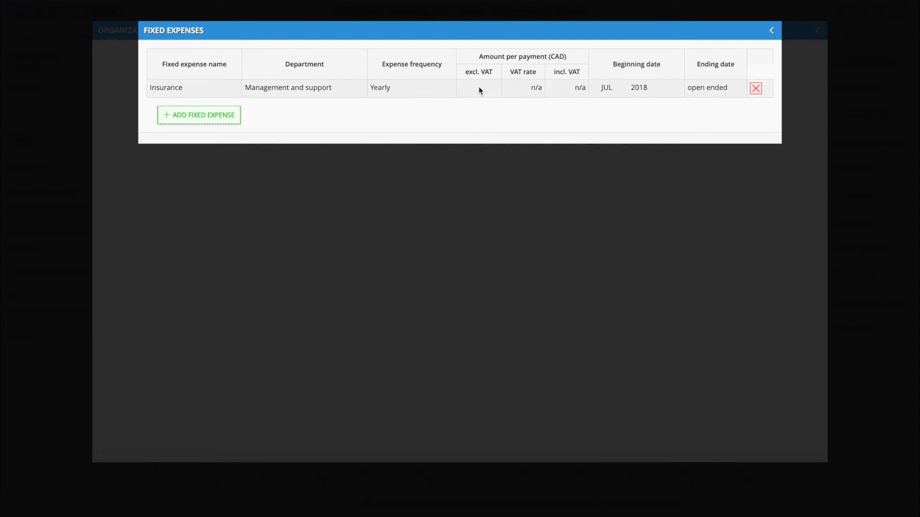
click(479, 87)
text(15)
- Set the beginning month of the Insurance fixed expense to August
click(616, 87)
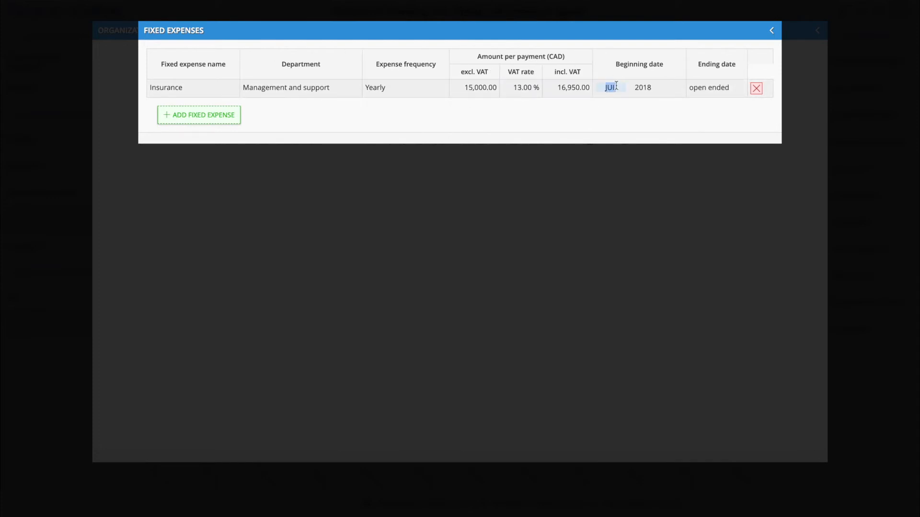
text(aug)
click(632, 106)
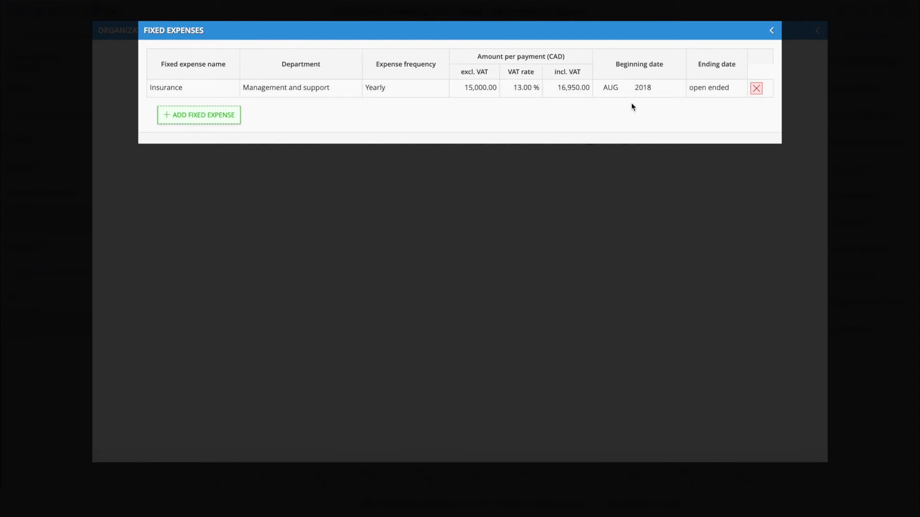
- Add a Company retreat fixed expense with Custom frequency and 6,000 CAD excluding VAT to the Management and support department
click(220, 115)
text(Compan)
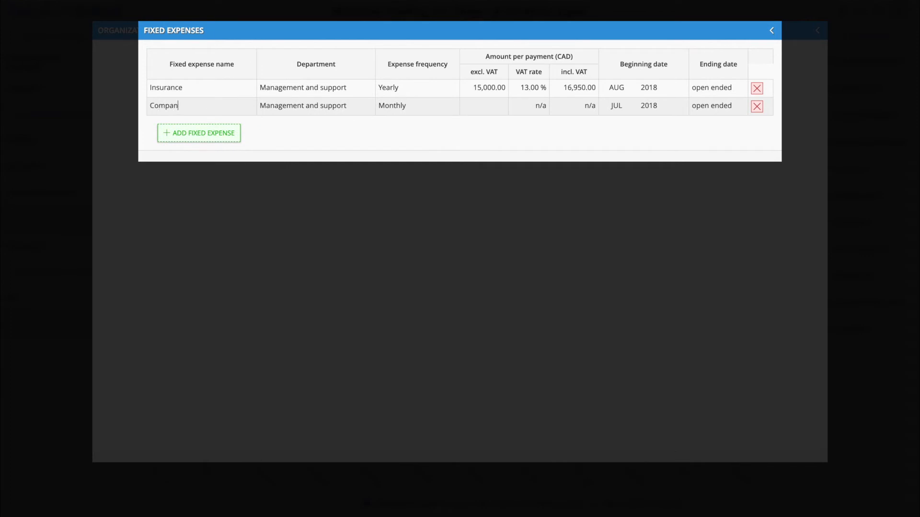
text(y retreat)
key(Tab)
click(398, 106)
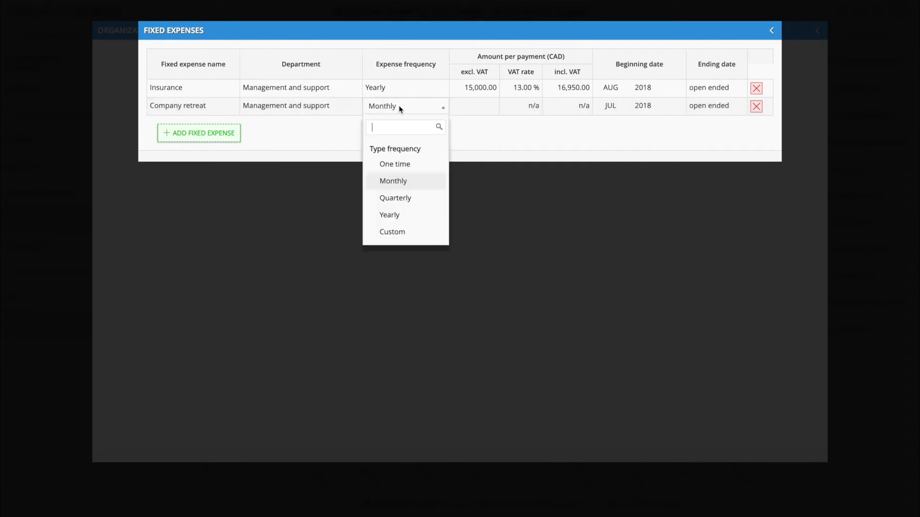
click(401, 232)
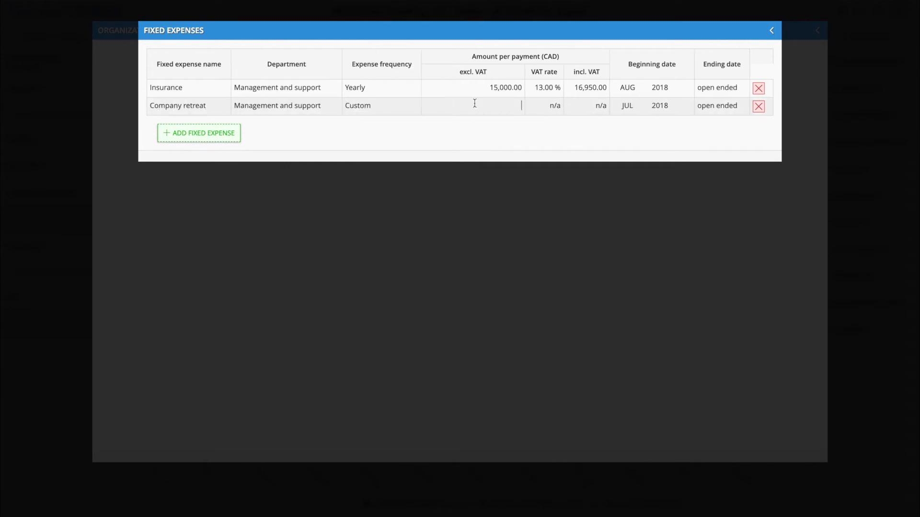
text(6,000)
click(629, 108)
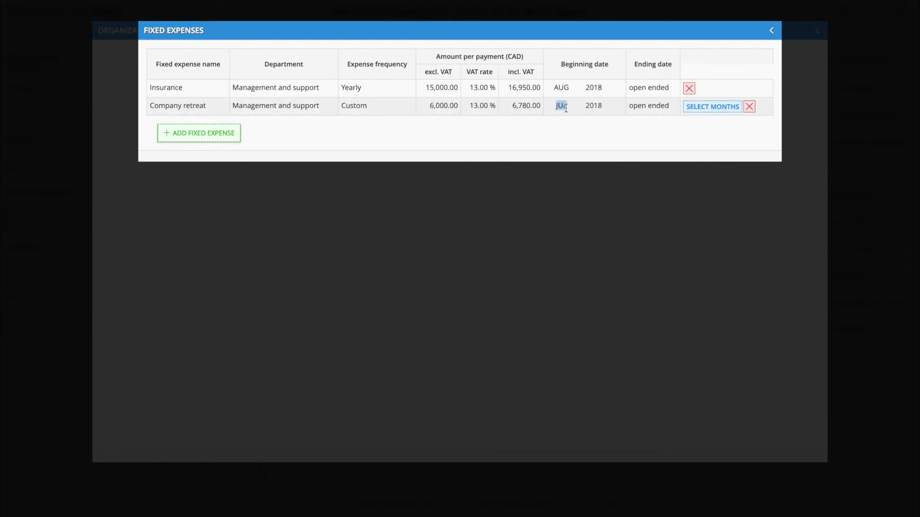
click(613, 146)
- Select September as a payment month for the Company retreat expense
click(689, 108)
click(250, 112)
click(254, 113)
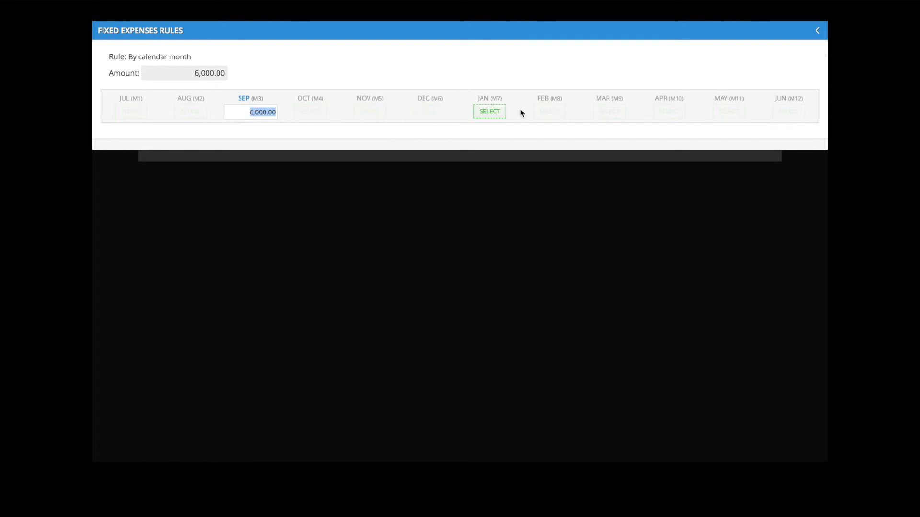
- Add February with 2,000 and April with 6,000 as Company retreat payment months, and return to the model overview
click(549, 112)
click(669, 111)
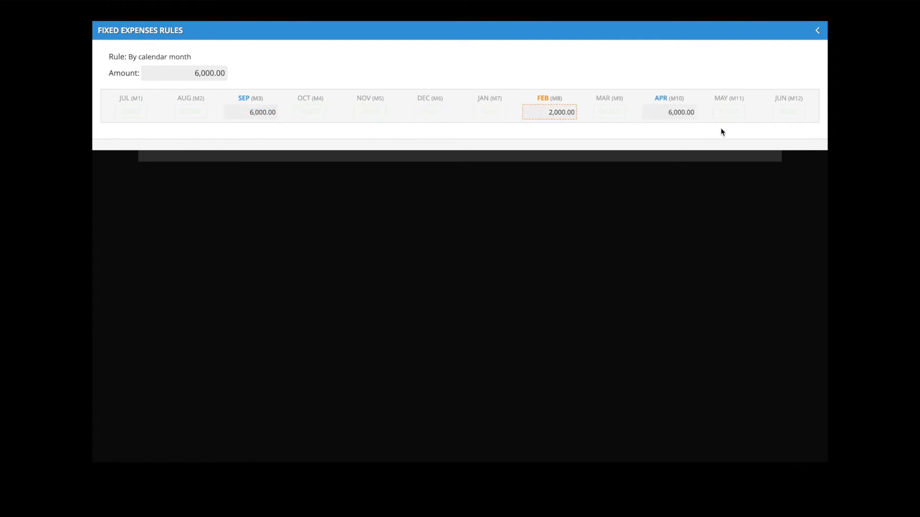
click(816, 31)
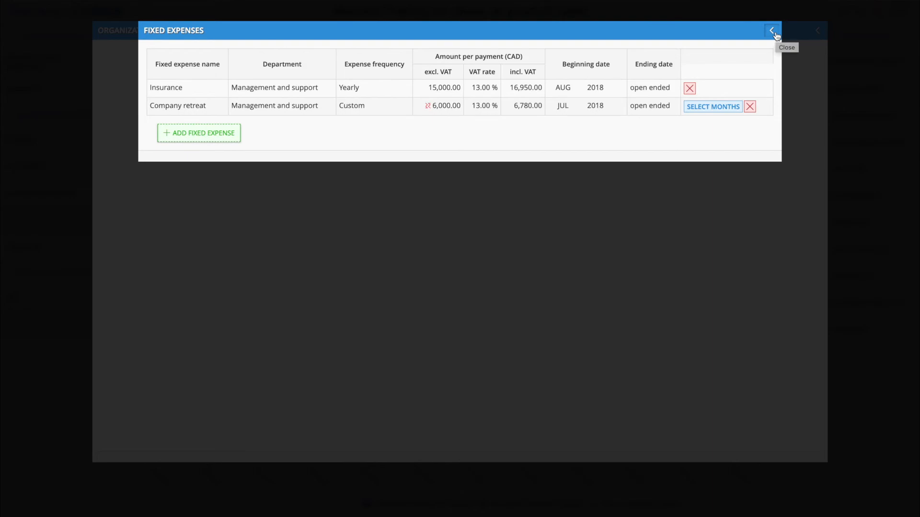
click(776, 35)
click(818, 37)
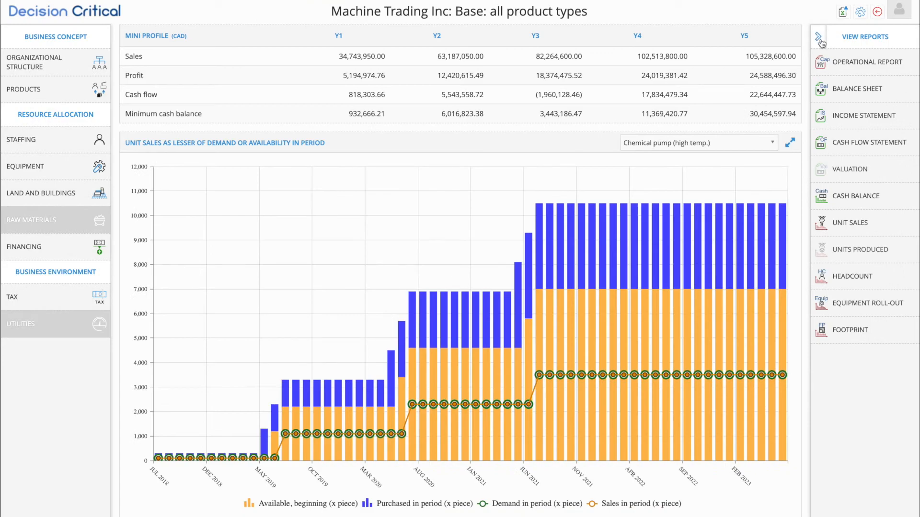
- View the yearly income statement and examine the gearbox's direct selling expenses, including freight and royalty
click(845, 115)
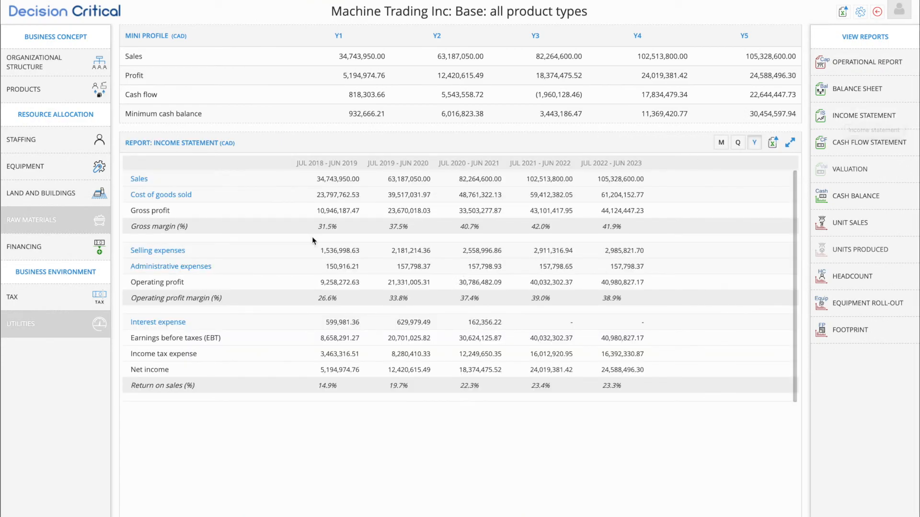
click(182, 251)
click(181, 268)
click(180, 282)
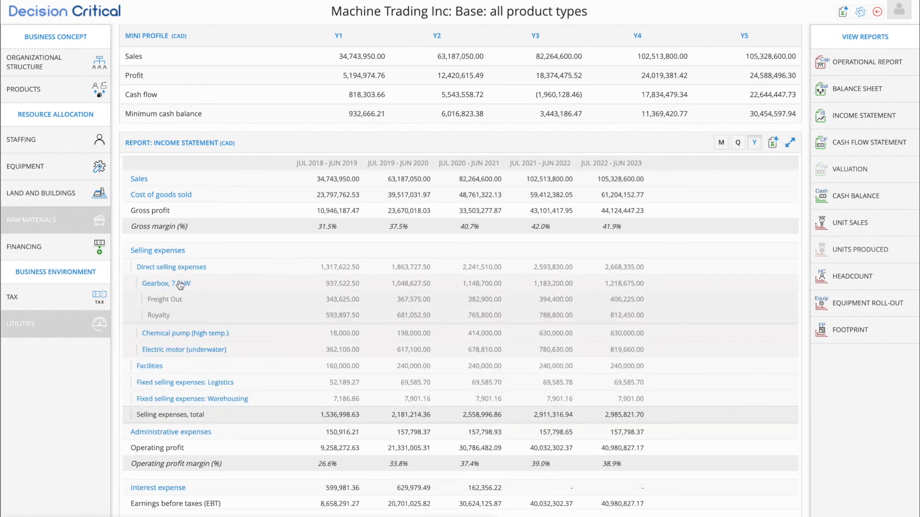
click(175, 268)
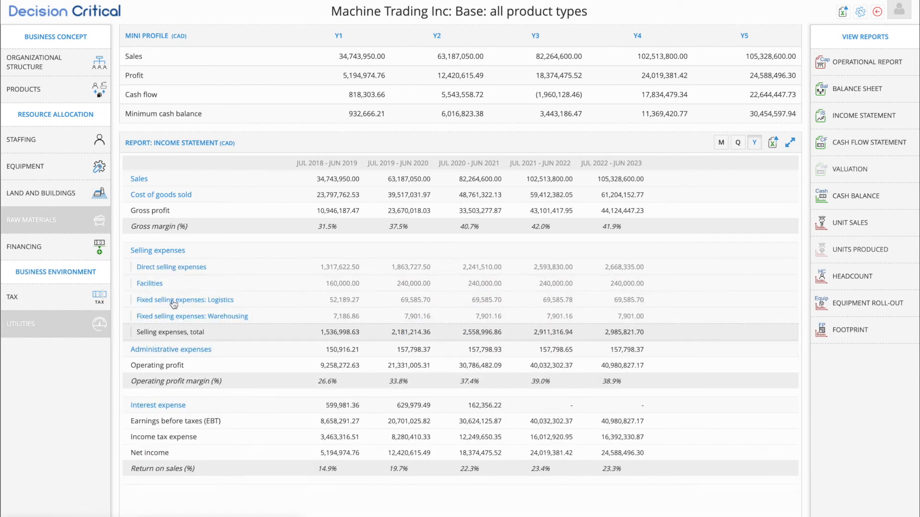
- Examine the forklift's maintenance and machine oil costs under the fixed selling expenses for Warehousing, and collapse the selling expenses
click(176, 316)
click(180, 352)
click(182, 367)
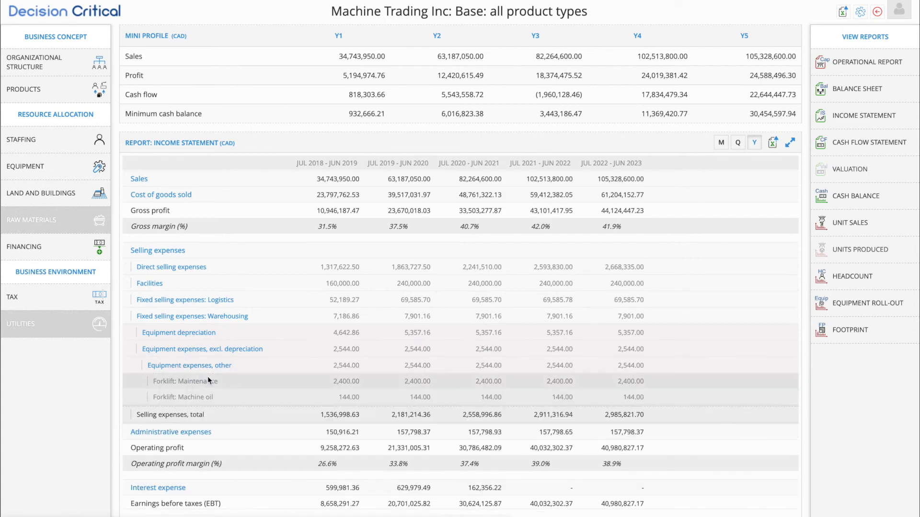
click(158, 251)
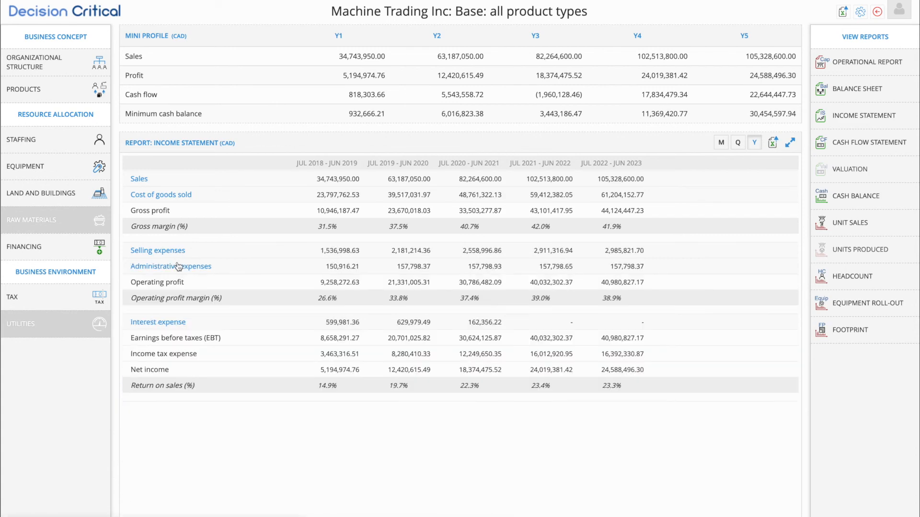
- Examine the Management and support administrative expenses, covering the Customer service employee costs, Insurance and Company retreat
click(171, 266)
click(177, 300)
click(178, 341)
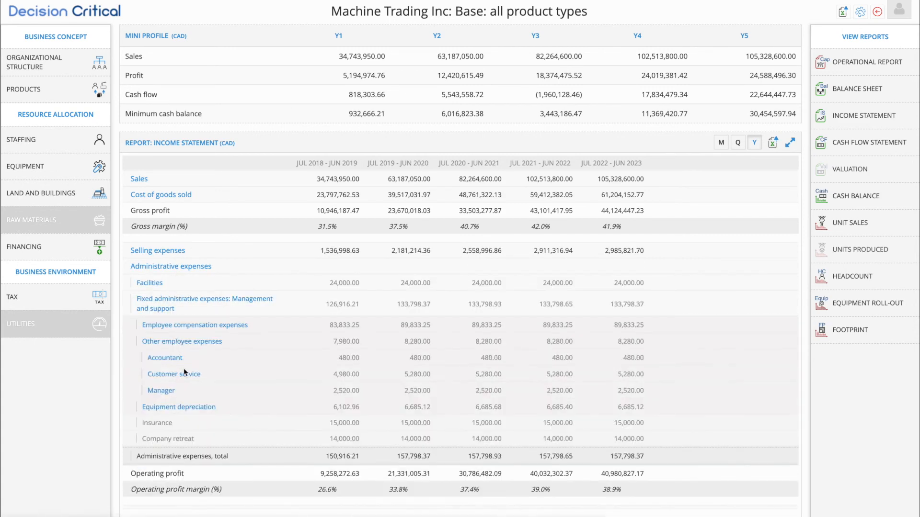
click(185, 375)
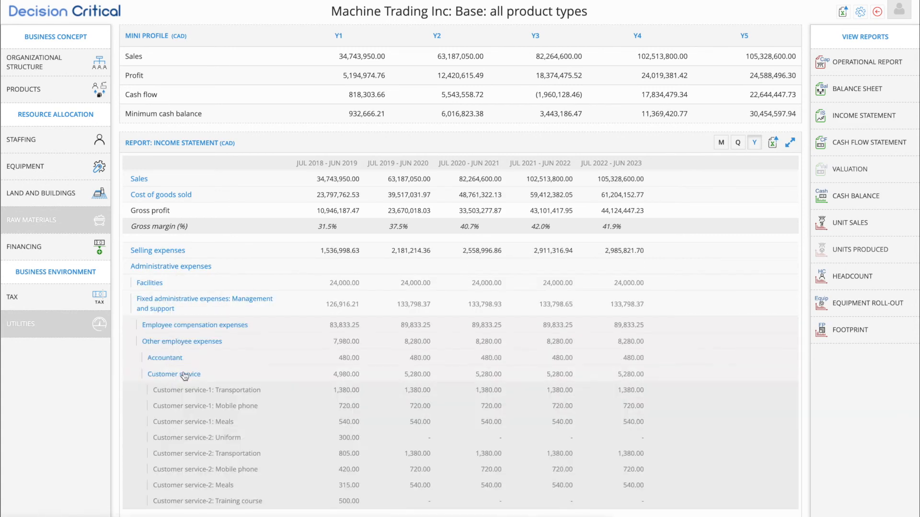
click(178, 341)
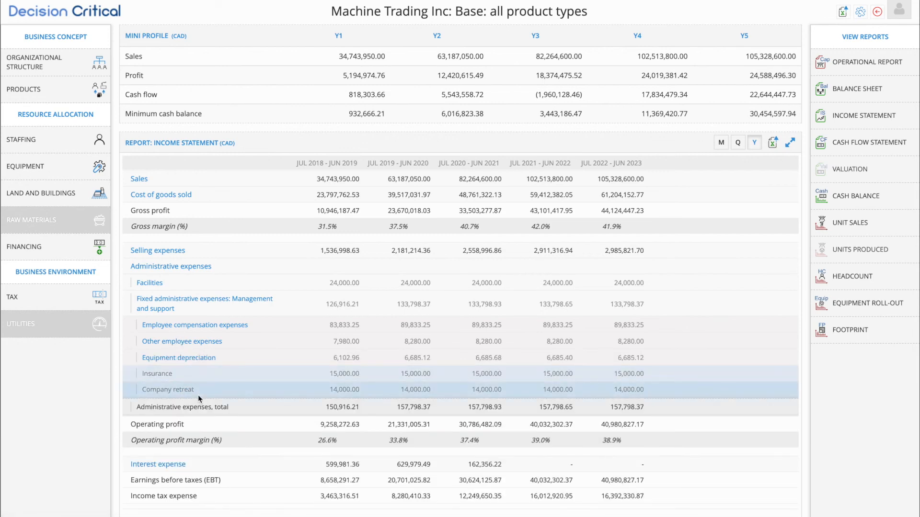